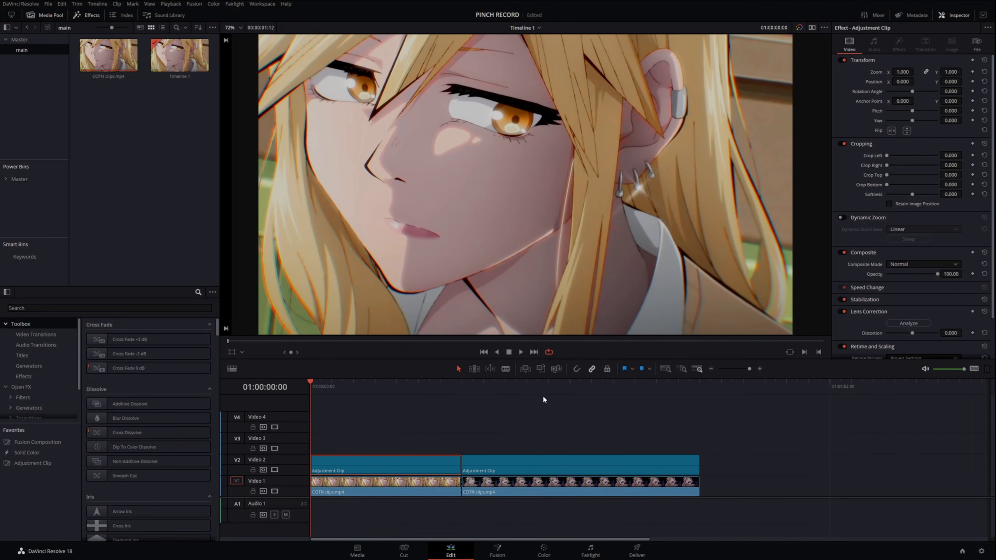
- Open the first adjustment clip in Fusion and add a Dent node between MediaIn1 and MediaOut1
right_click(440, 469)
left_click(469, 418)
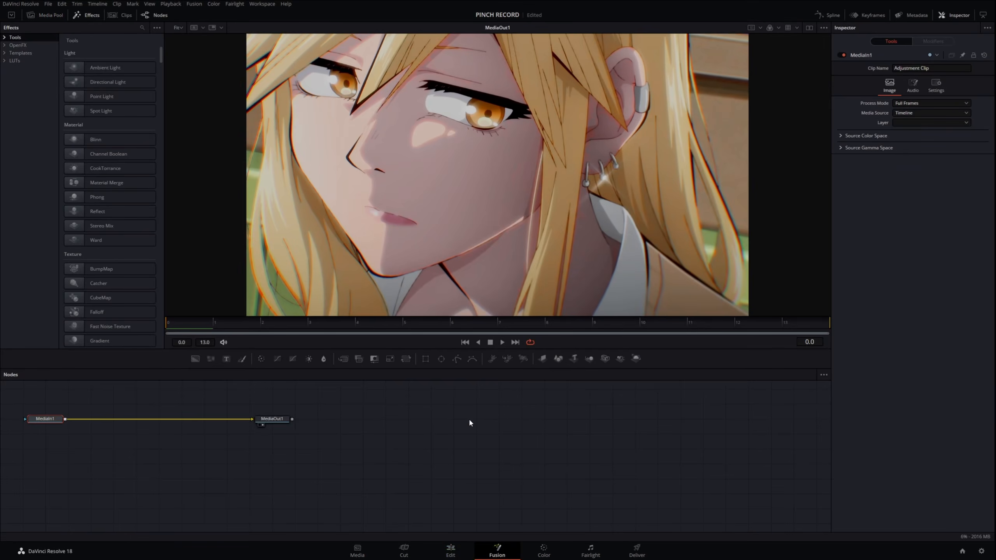
key("shift+space")
type("dent")
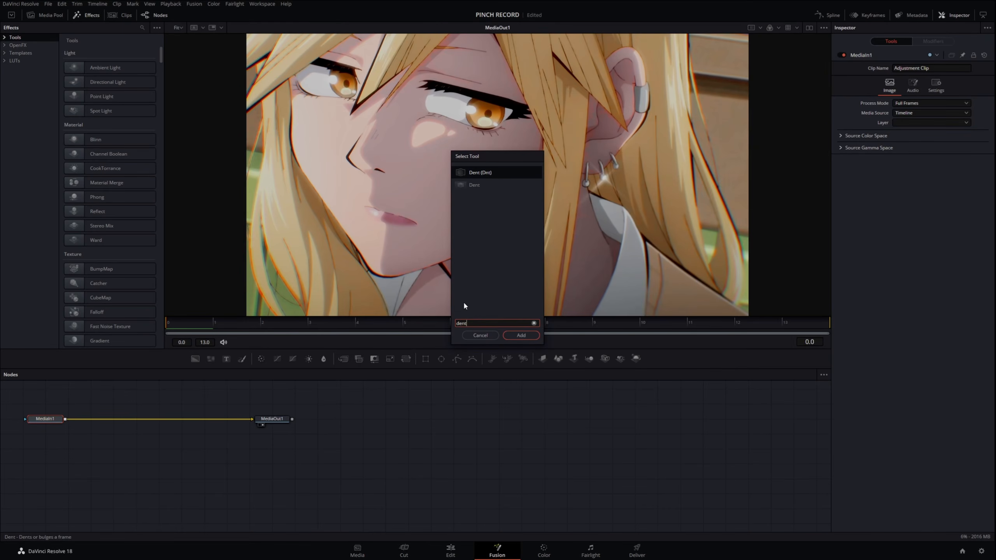
double_click(490, 173)
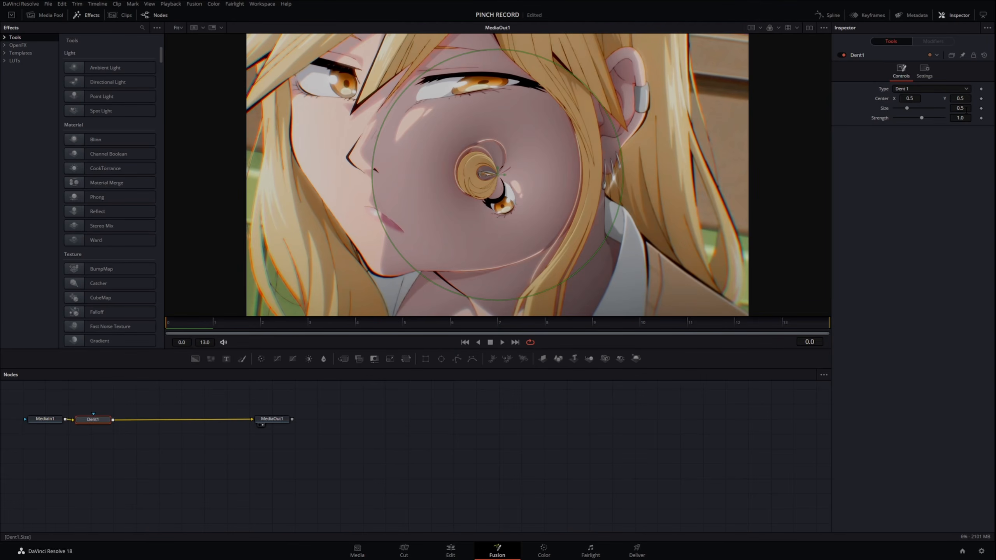
- Set the Dent's Size to 1.35 and keyframe its Strength at 0.05 on frame 0
left_click(967, 109)
type("1.35")
key("Tab")
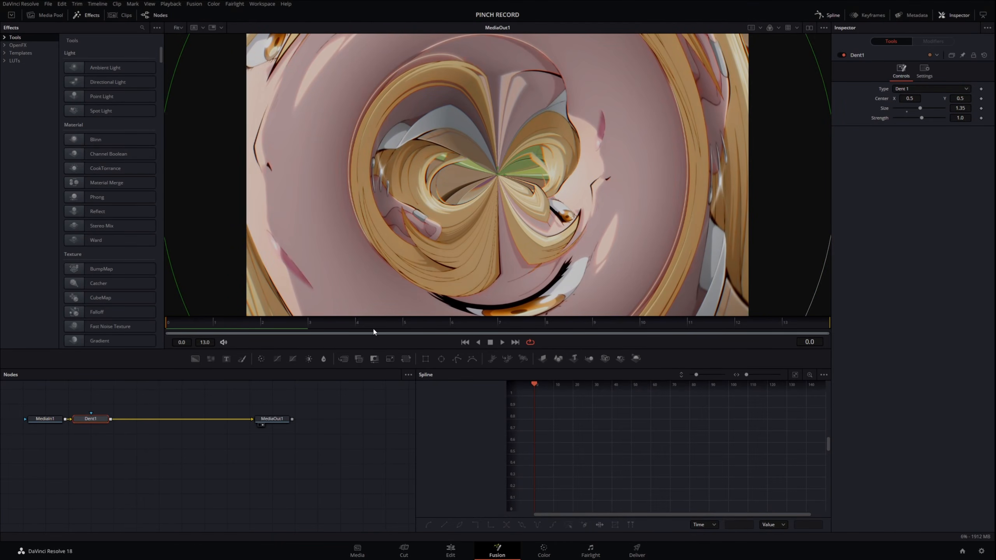
left_click_drag(207, 326, 154, 328)
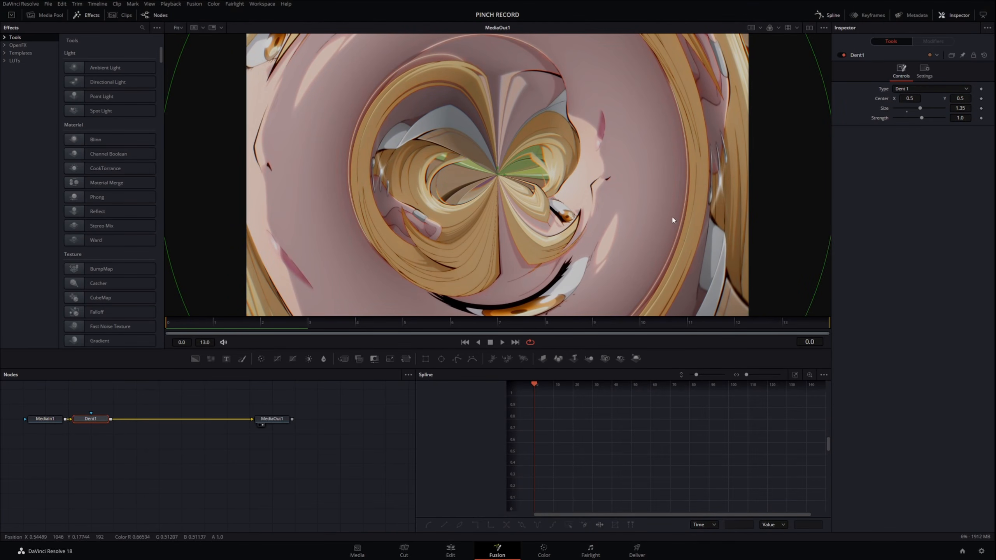
left_click(982, 118)
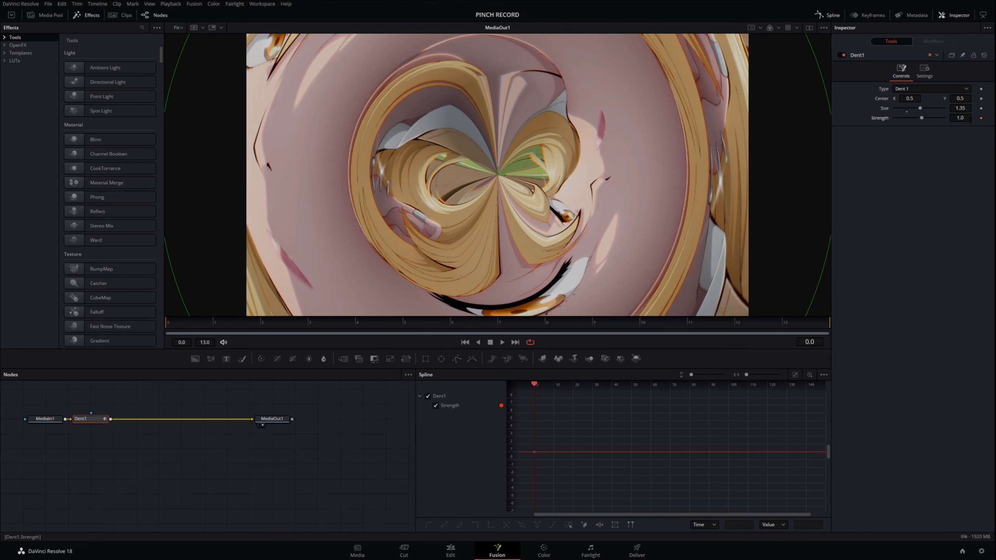
type(".05")
key("Tab")
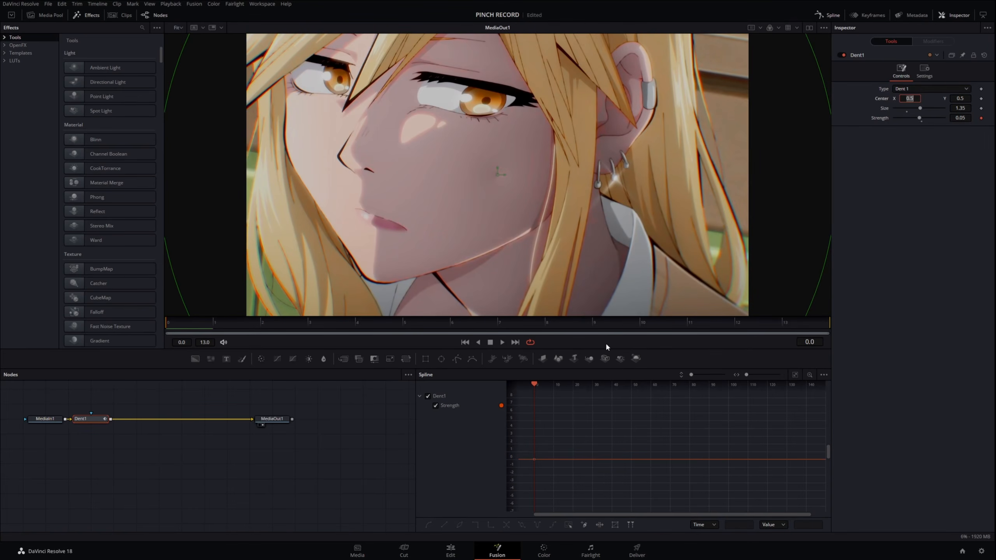
- Keyframe the Dent's Strength at 0 on frame 10 and at -0.1 on frame 13
left_click_drag(765, 325, 660, 326)
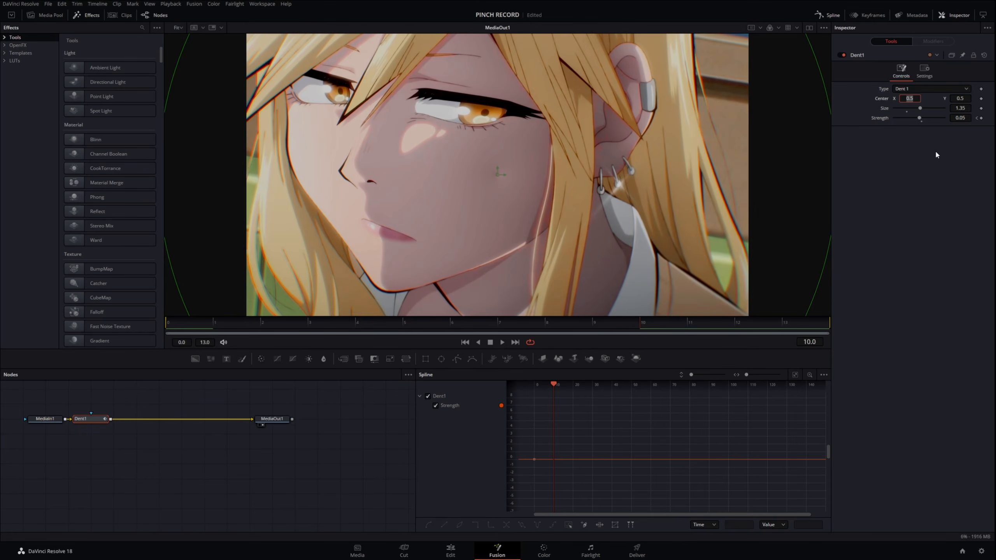
left_click(981, 118)
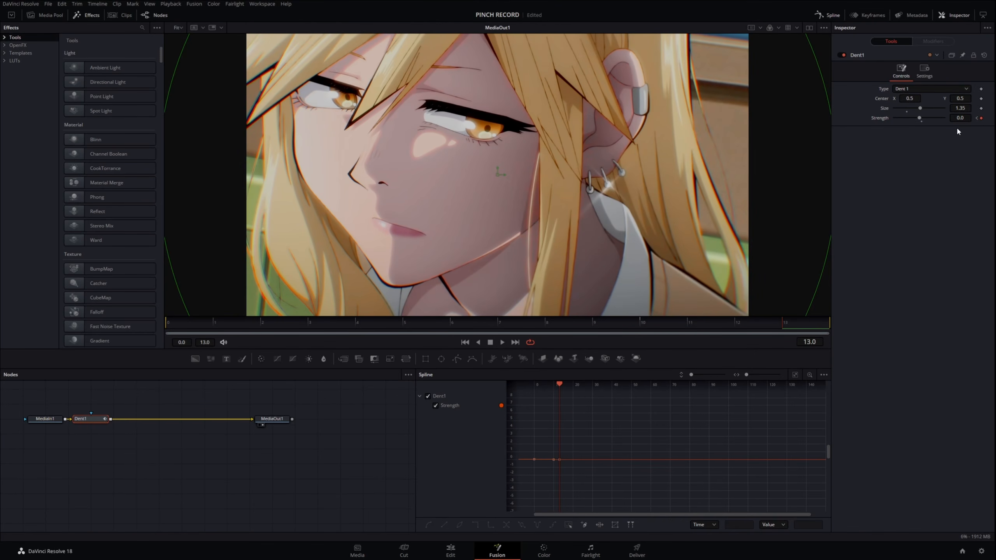
left_click(959, 118)
type("-.1")
key("Return")
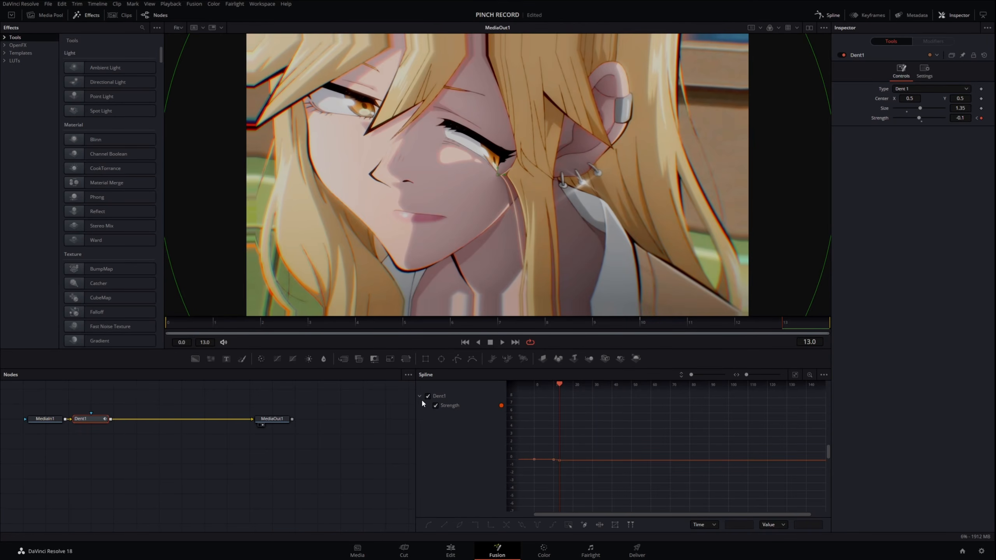
- Smooth all Strength keyframes in the spline and pull the handles so the curve drops steeply at frames 0 and 13, then preview playback
left_click(795, 375)
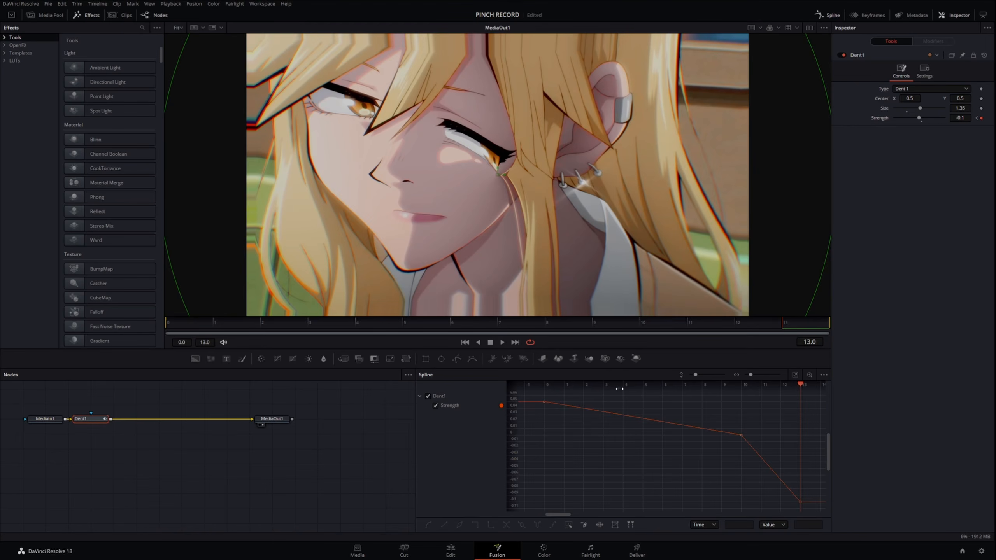
left_click_drag(532, 393, 816, 513)
key("s")
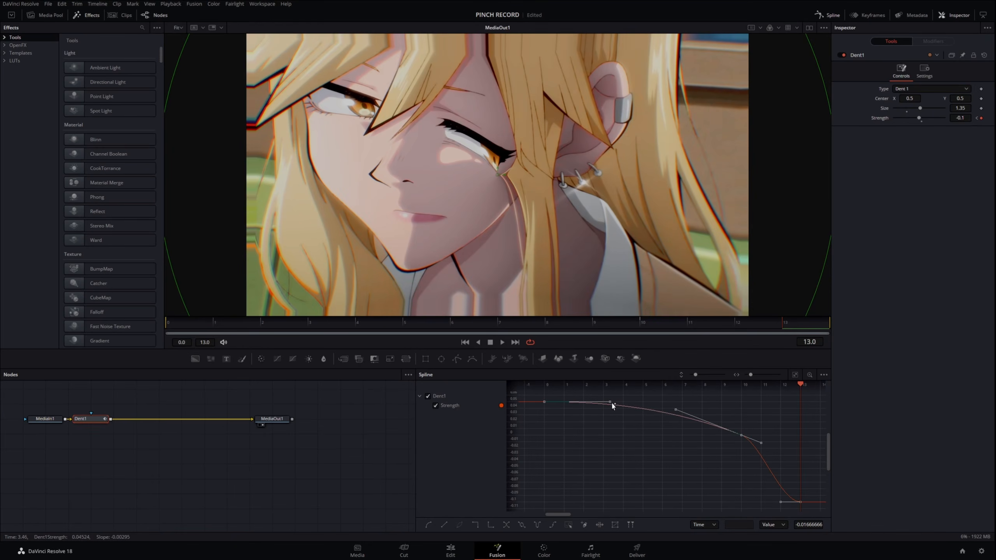
left_click_drag(611, 403, 543, 437)
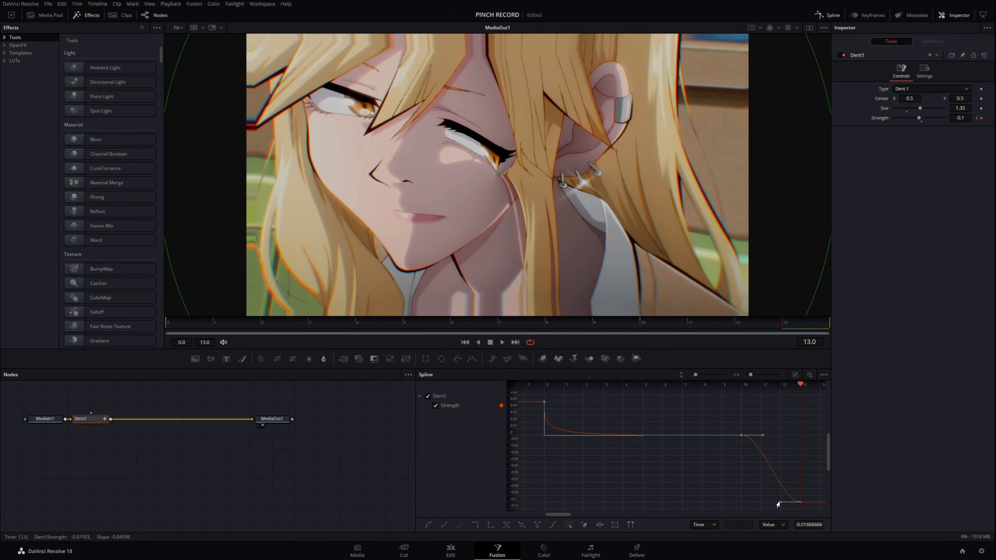
left_click_drag(780, 503, 801, 439)
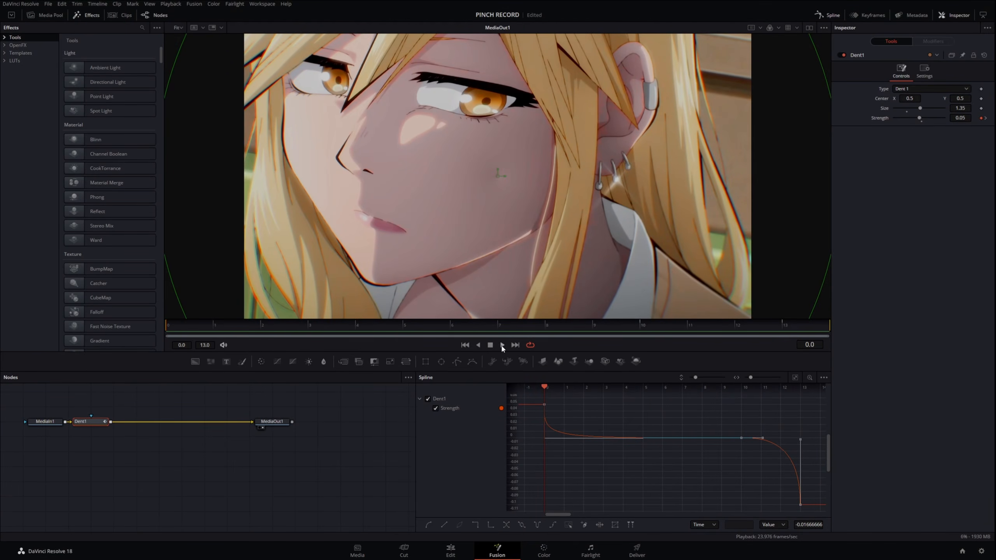
left_click(502, 345)
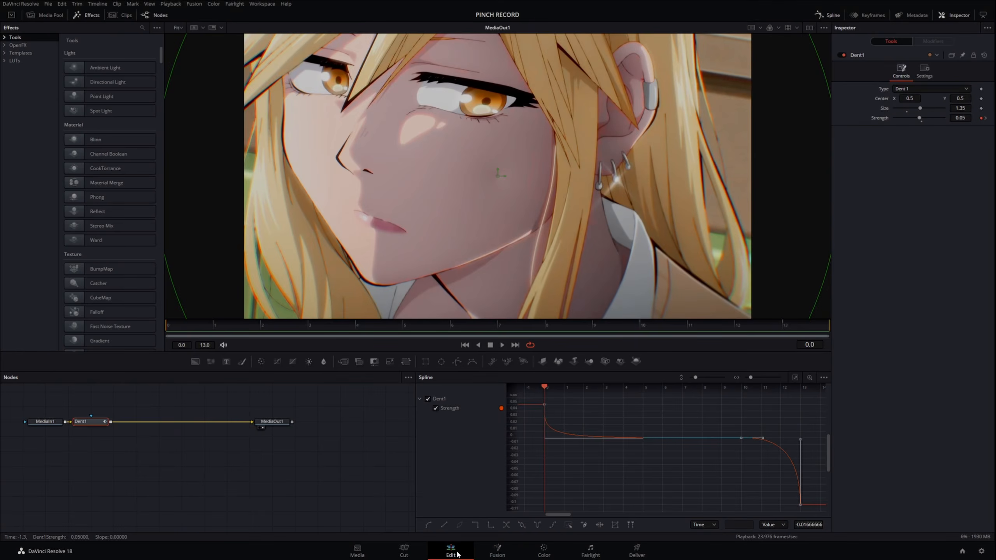
- Open the timeline's second adjustment clip in Fusion and add a Dent node after its MediaIn1
left_click(451, 552)
right_click(501, 471)
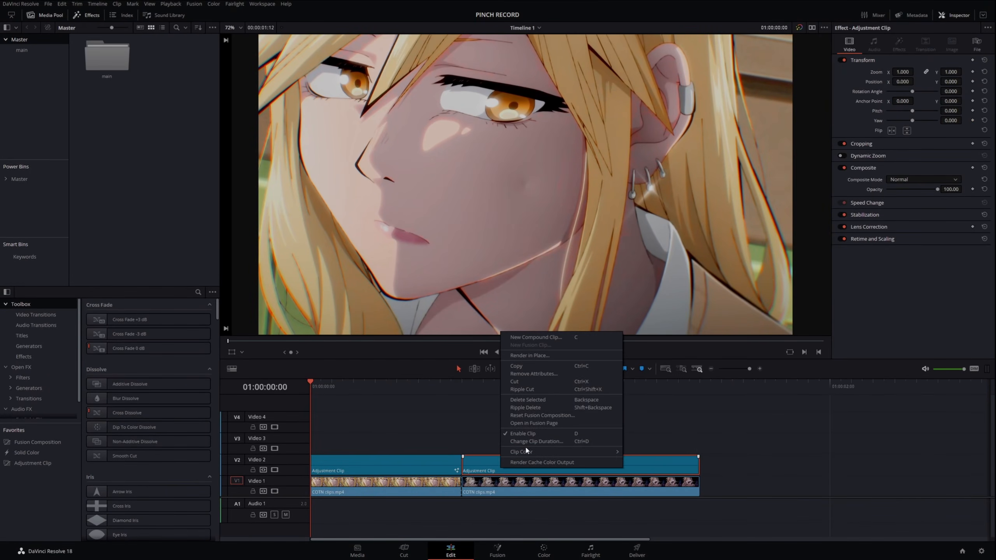
left_click(540, 423)
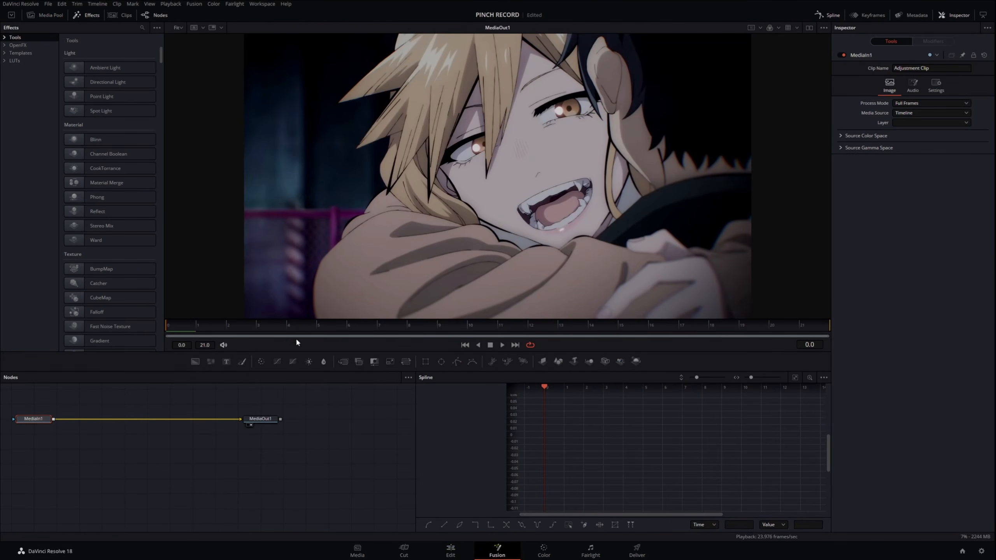
key("shift+space")
type("dent")
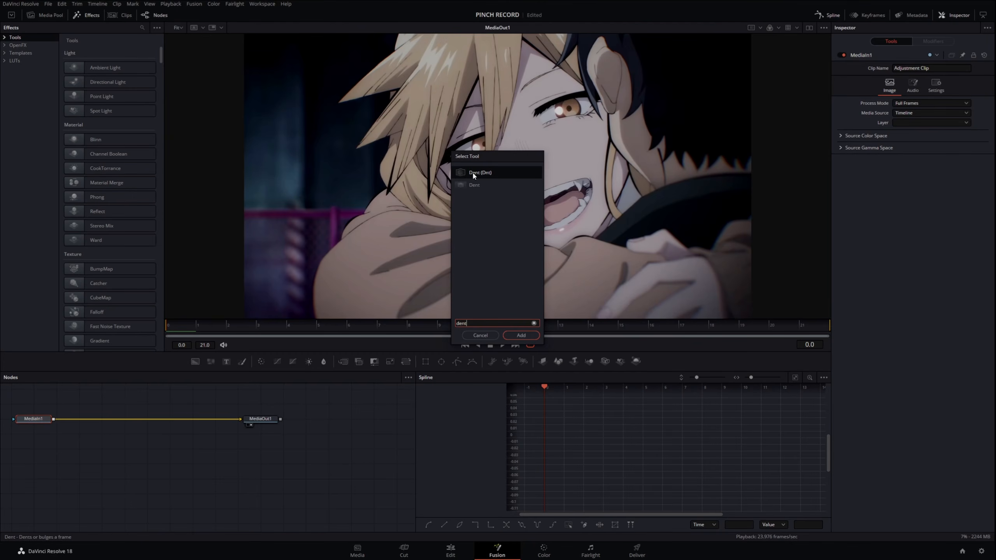
double_click(479, 173)
- Set the second clip's Dent Size to 1.35 and keyframe its Strength at -0.1 on frame 0
left_click(965, 109)
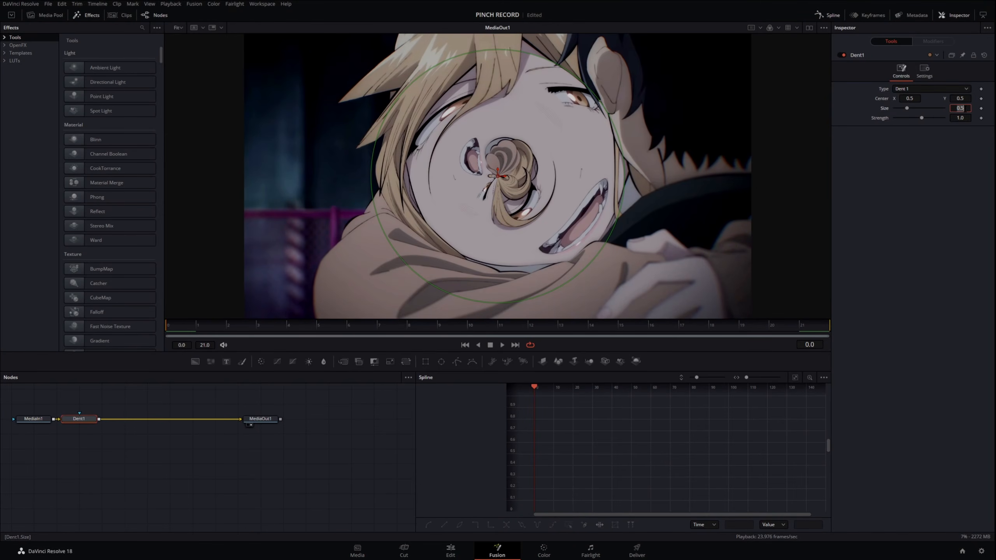
key("Return")
left_click(981, 118)
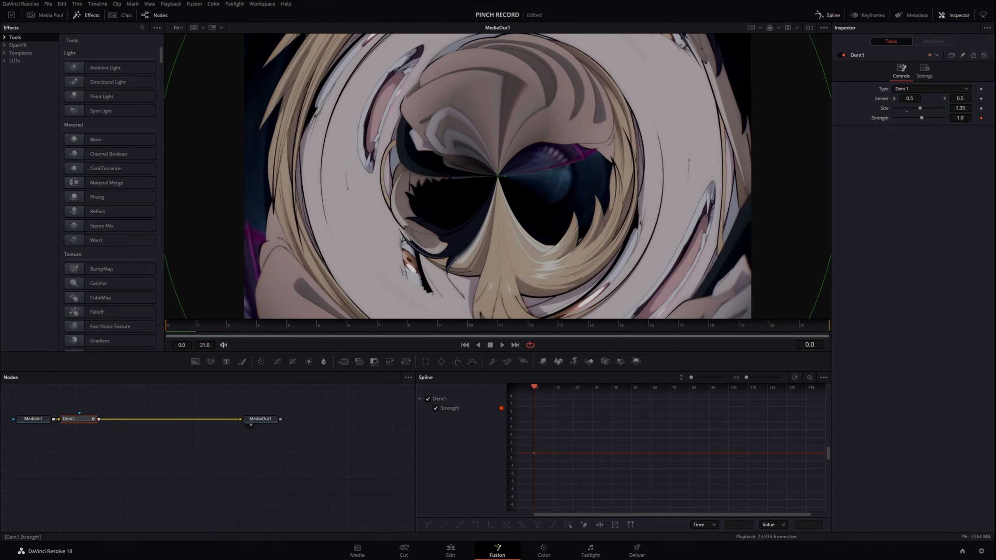
left_click(967, 120)
type("-0.1")
key("Tab")
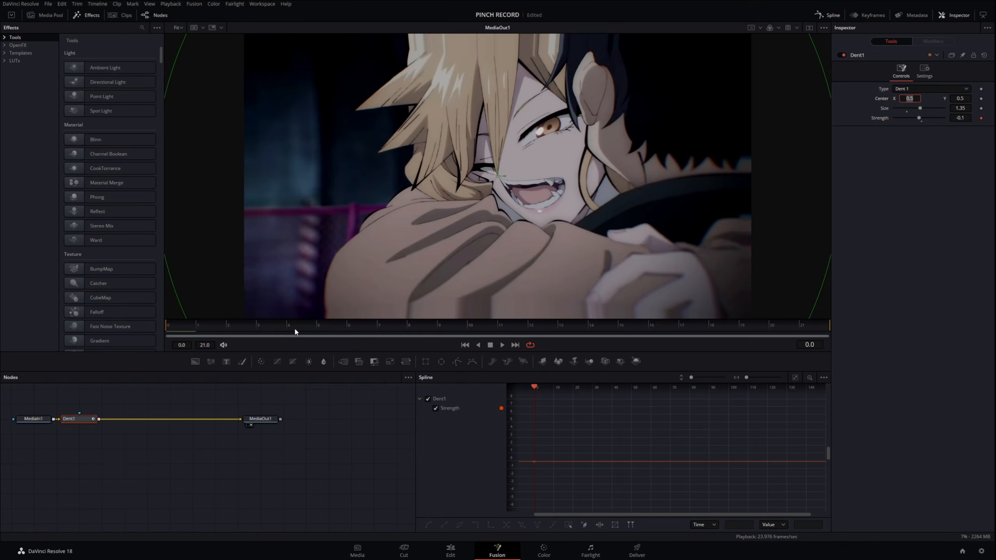
- Keyframe the second clip's Dent Strength at 0 on frame 4 and at 0.05 on frame 21
left_click(294, 327)
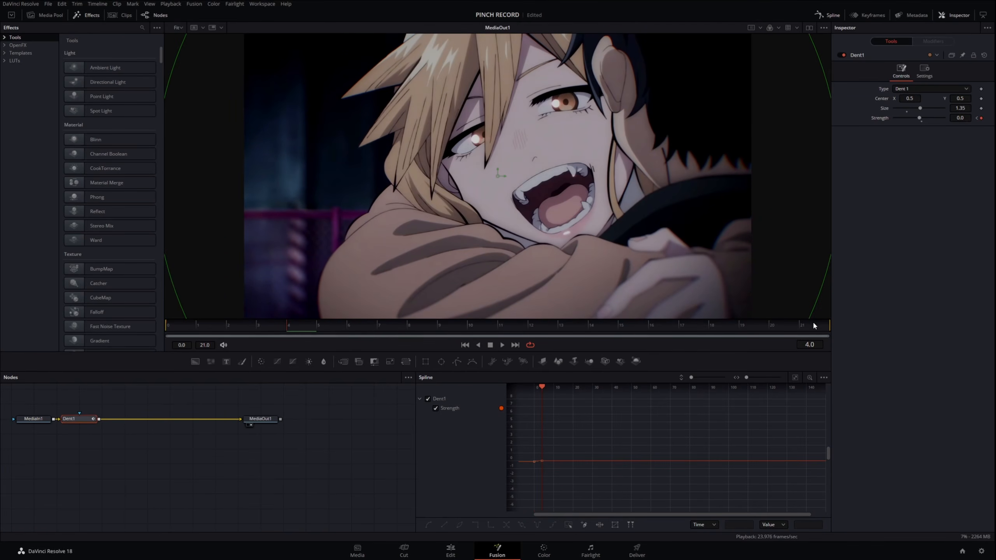
left_click(819, 326)
left_click(981, 119)
left_click(965, 119)
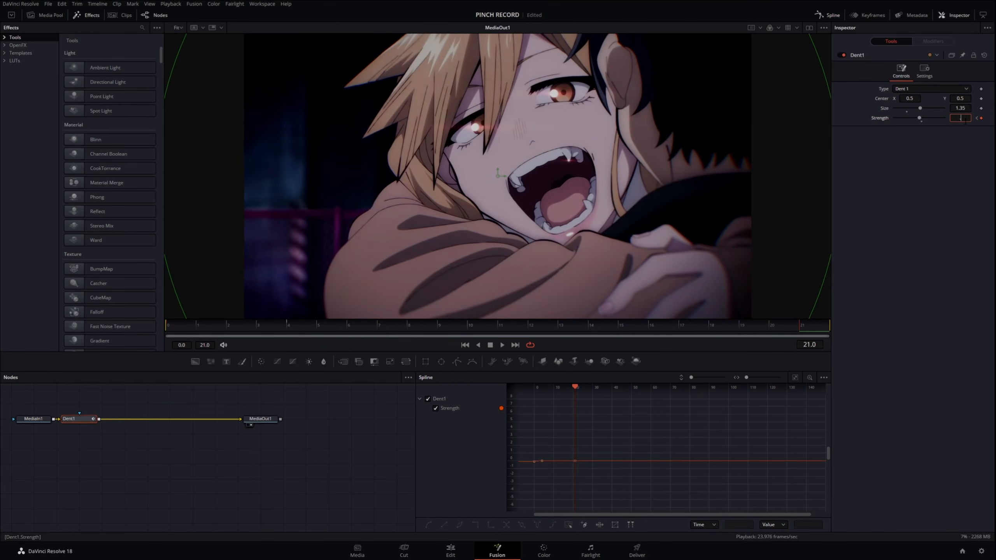
type(".05")
key("Return")
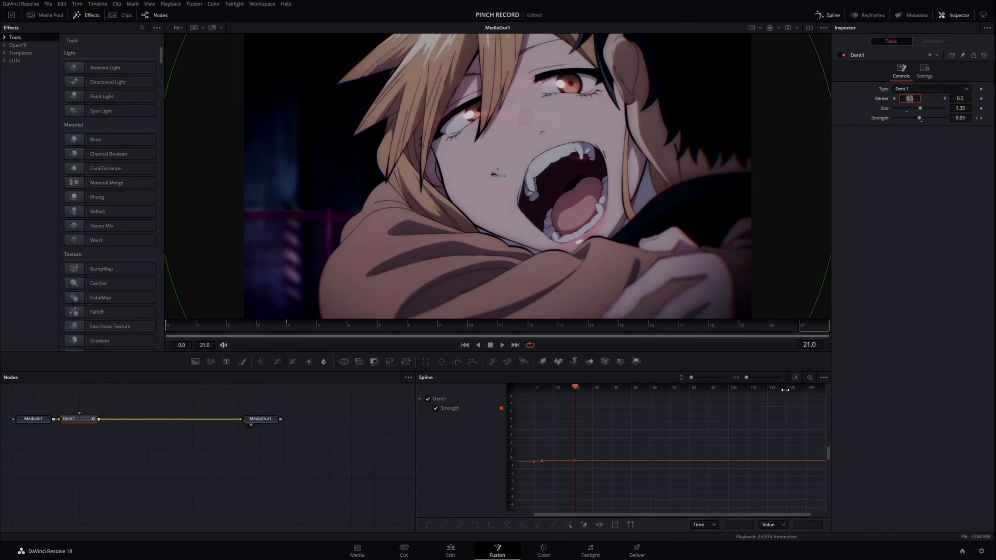
- Smooth the second clip's Strength keyframes in the spline and pull the handles so the curve rises steeply at frames 0 and 21
left_click(795, 378)
left_click_drag(535, 508, 818, 395)
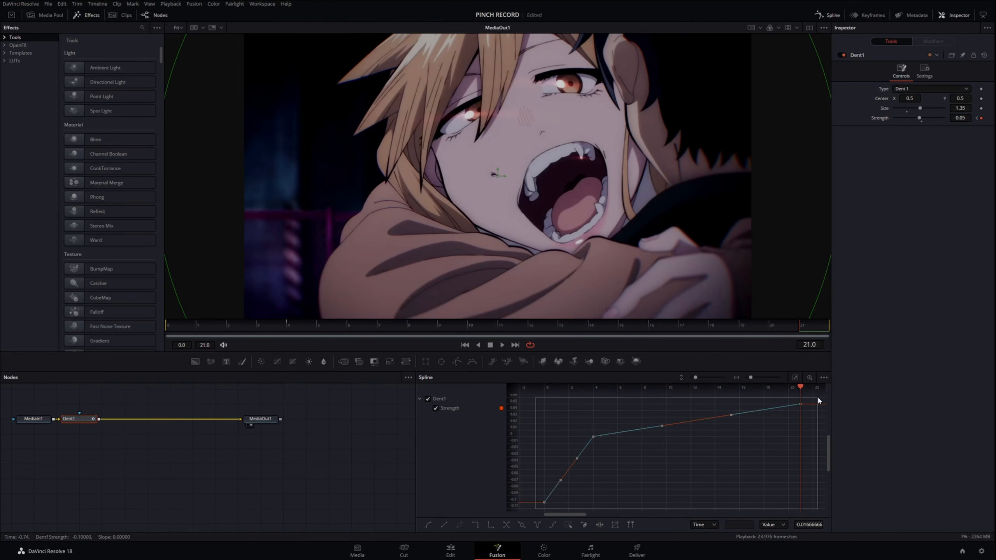
key("shift+s")
left_click_drag(577, 442, 802, 438)
left_click_drag(549, 329, 804, 329)
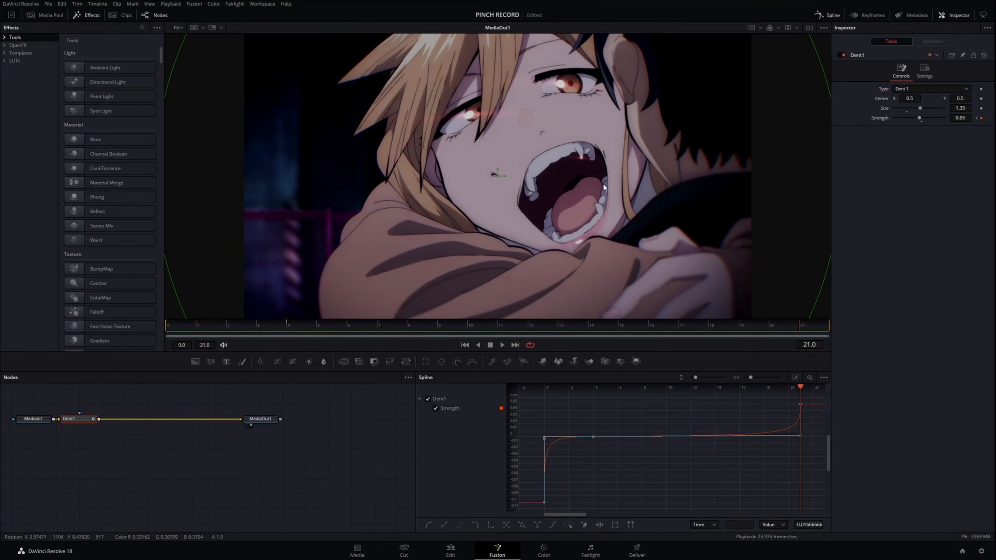
- Set the frame 21 Strength keyframe to 0.03, readjust its spline handle, and play back the timeline
left_click(964, 117)
key("BackSpace")
type("3")
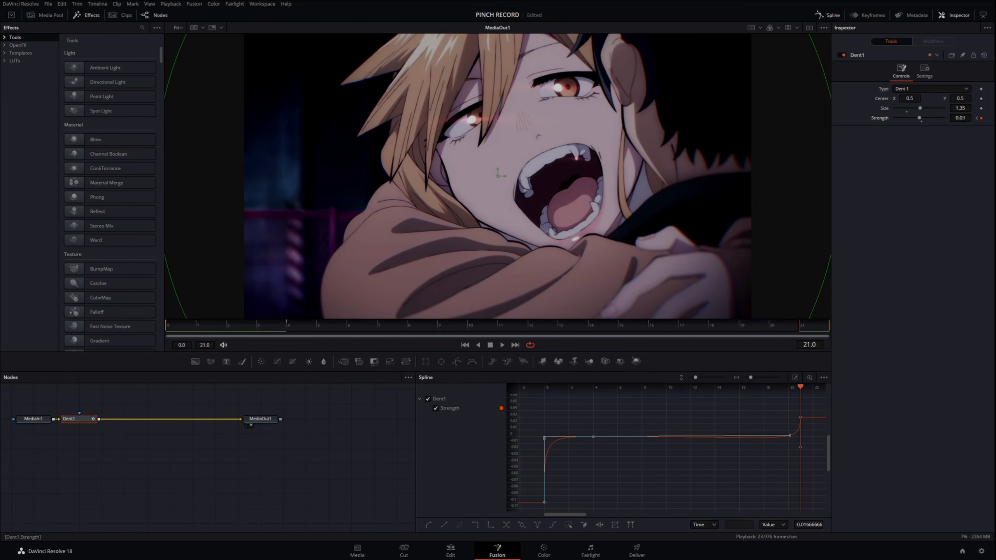
left_click(796, 377)
left_click_drag(800, 439, 799, 431)
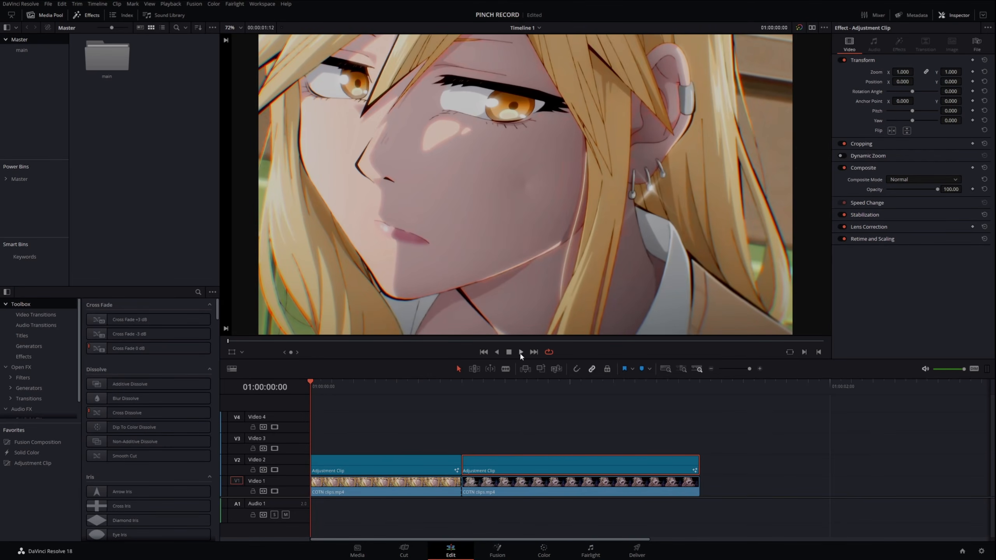
left_click(521, 353)
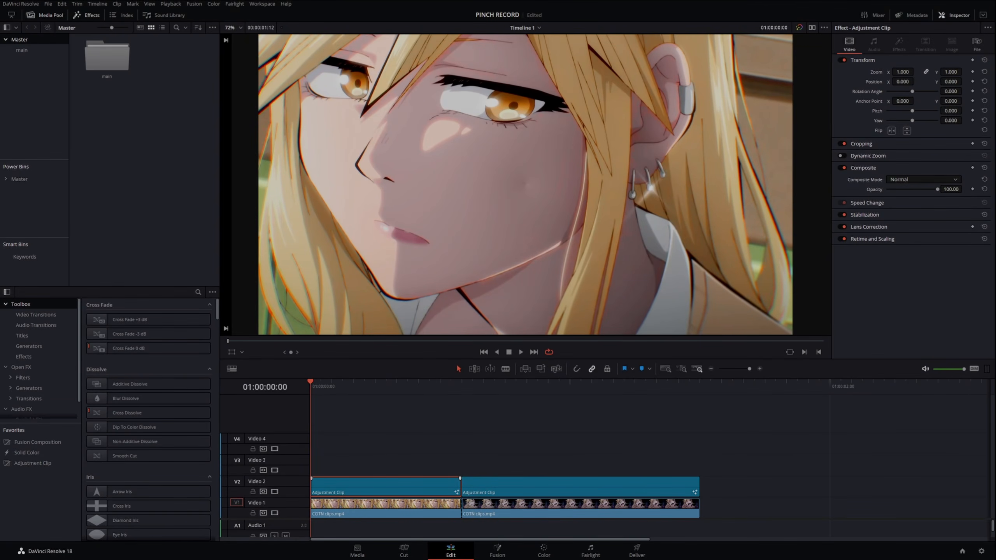
- Open the first adjustment clip in Fusion again and add a Soft Glow node after Dent1
right_click(430, 486)
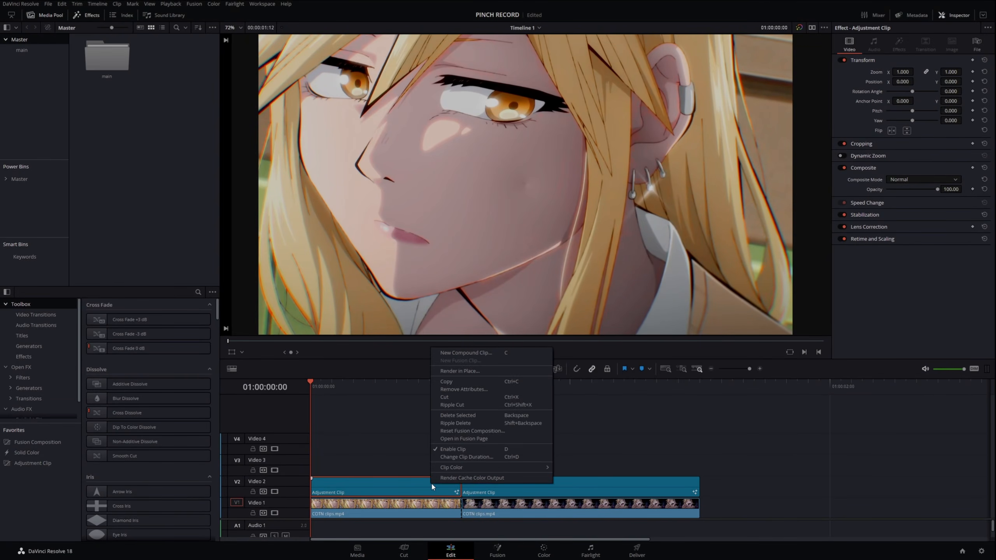
left_click(472, 439)
key("shift+space")
type("soft")
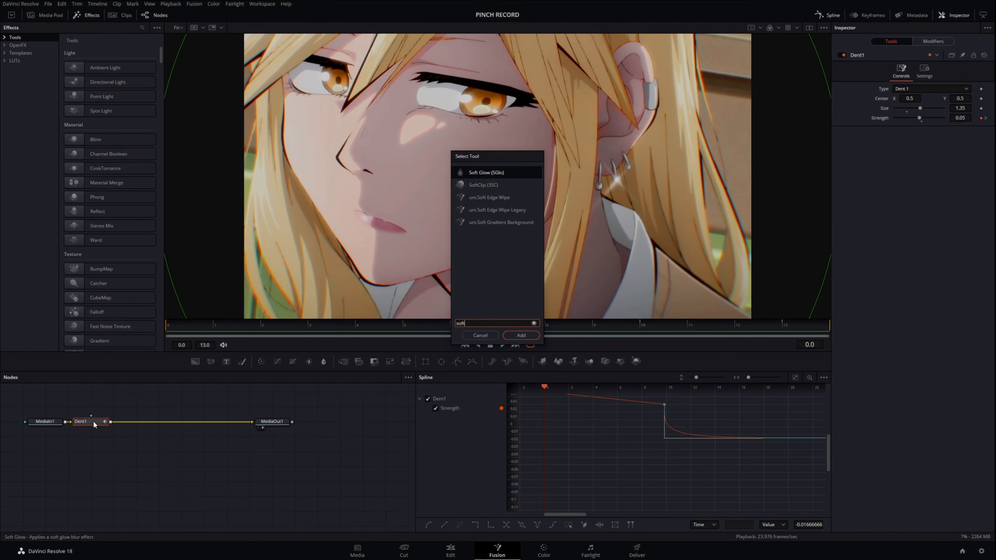
key("Return")
left_click(981, 138)
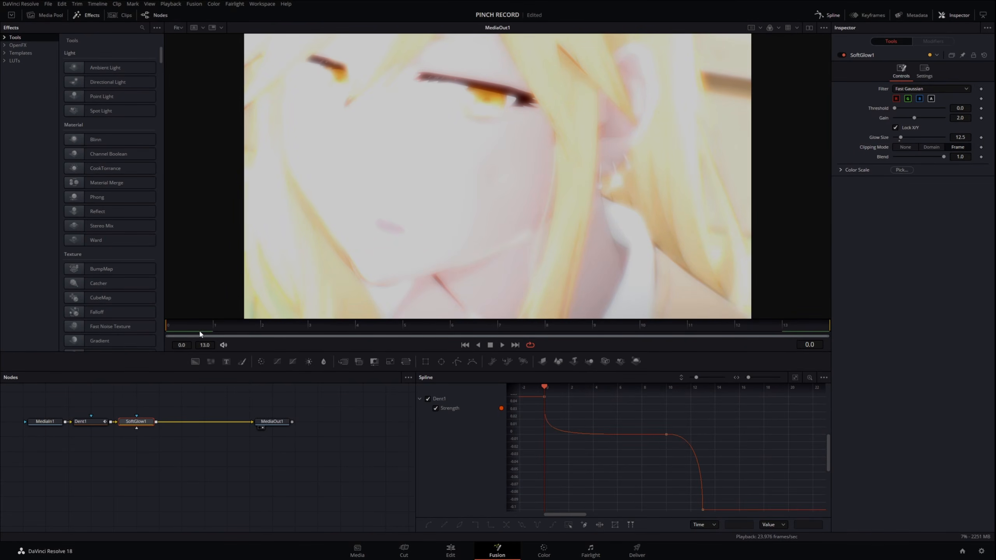
- Keyframe the Soft Glow's Gain from 0 on frame 0 to 2 on frame 13, and hide the Dent1 curve in the spline
left_click_drag(199, 330, 161, 331)
left_click_drag(915, 118, 896, 118)
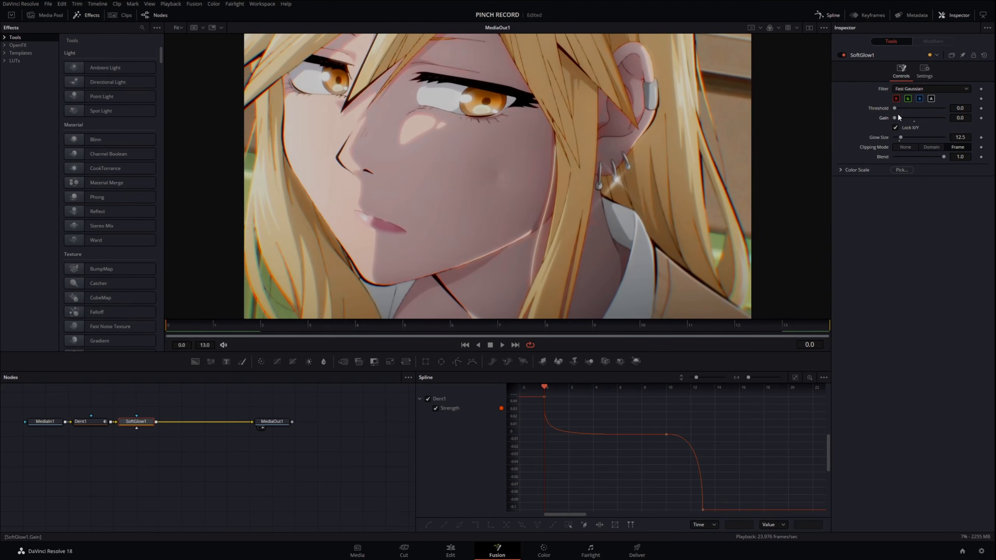
left_click(981, 118)
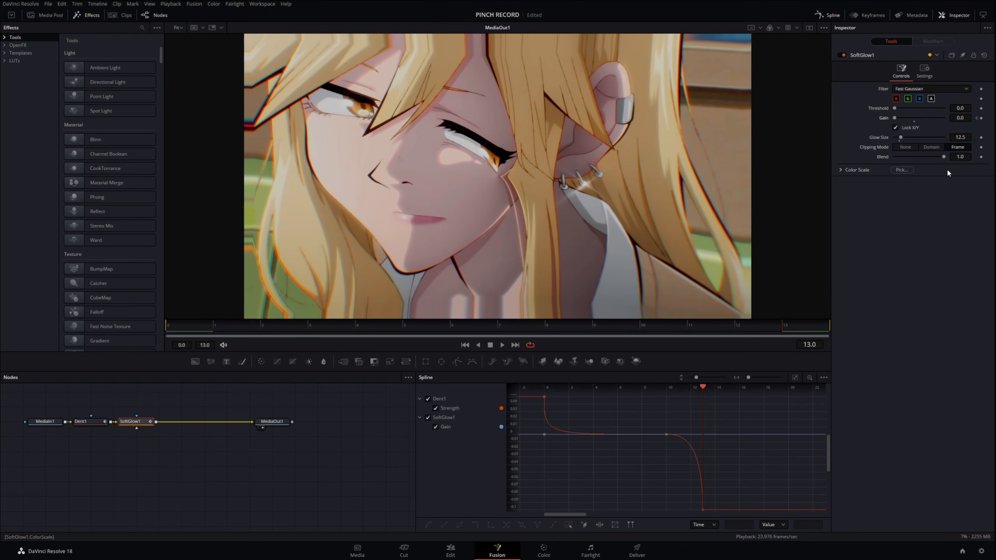
left_click(981, 118)
double_click(966, 119)
type("2")
left_click(428, 399)
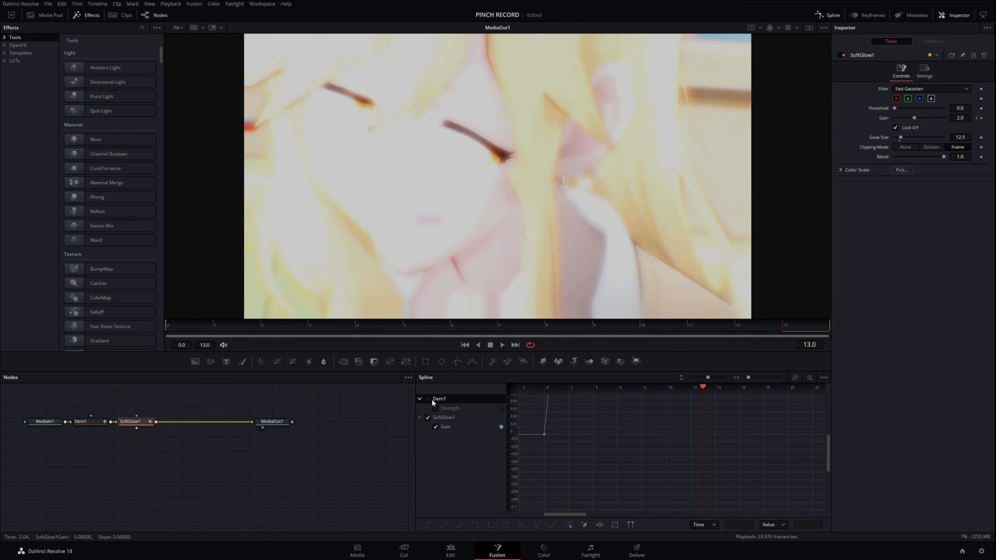
- Smooth the Soft Glow's Gain keyframes in the spline and pull the handles so the curve rises steeply just before frame 13
left_click(796, 377)
left_click_drag(540, 506, 806, 397)
key("f")
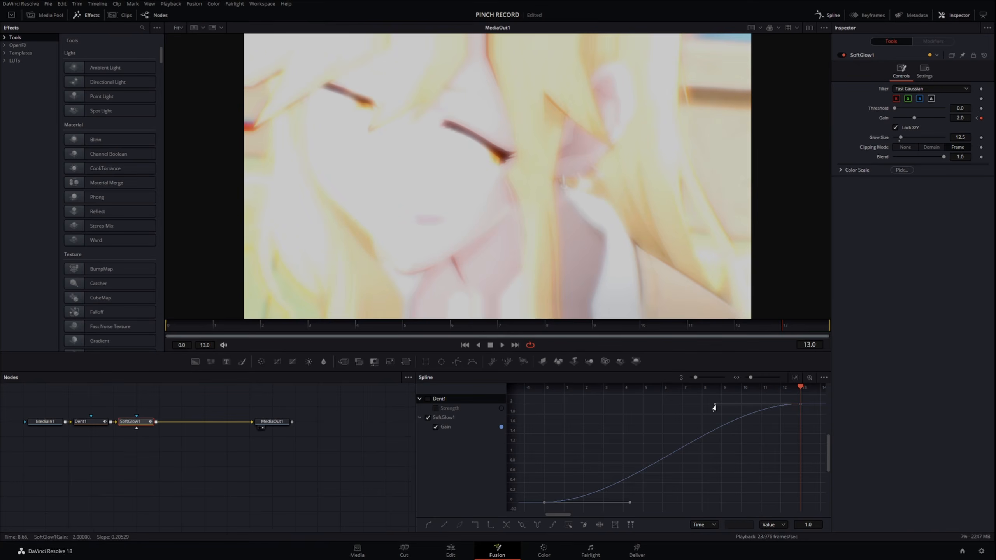
left_click_drag(715, 405, 800, 503)
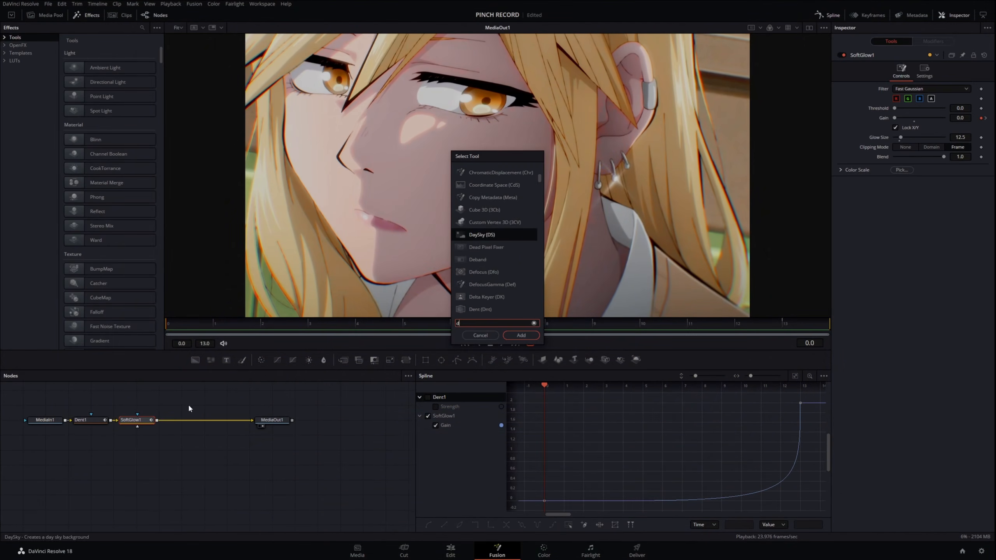
- Add a DefocusGamma node after SoftGlow1 and keyframe its Defocus Size at 15 on frame 0
type("def")
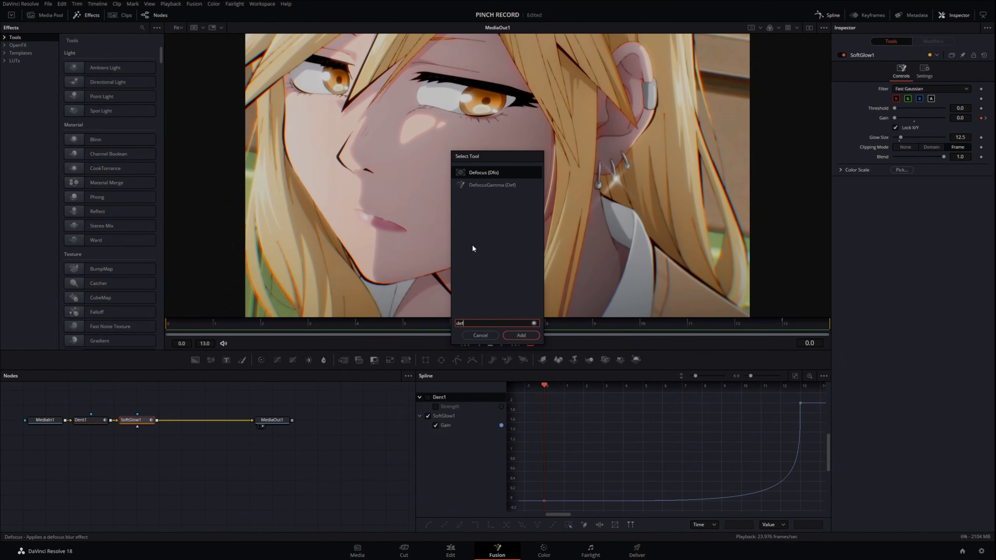
double_click(500, 189)
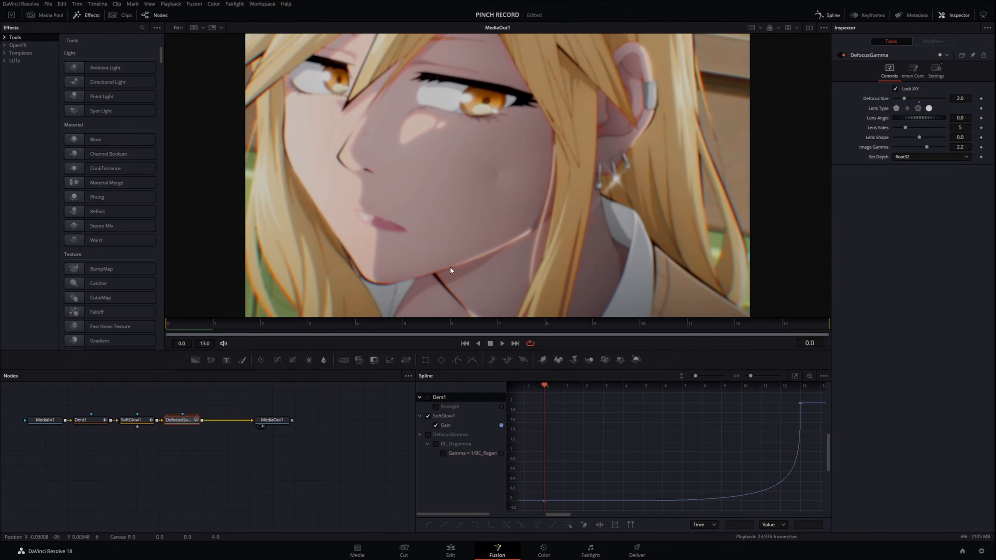
left_click(981, 99)
double_click(960, 98)
type("15")
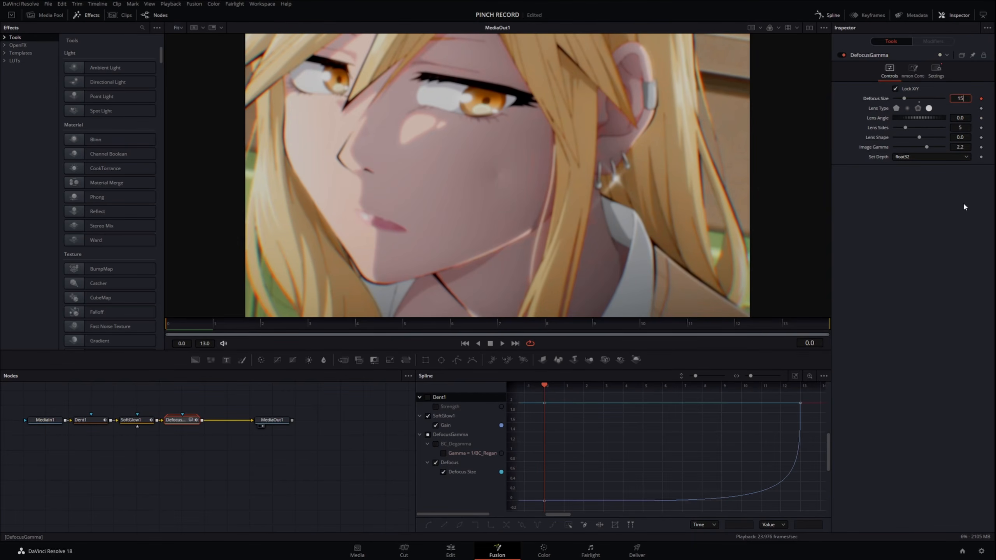
key("Return")
- Keyframe the Defocus Size at 0 on frame 13 and choose the third lens type for DefocusGamma
left_click(784, 324)
left_click(932, 99)
left_click_drag(932, 99, 894, 103)
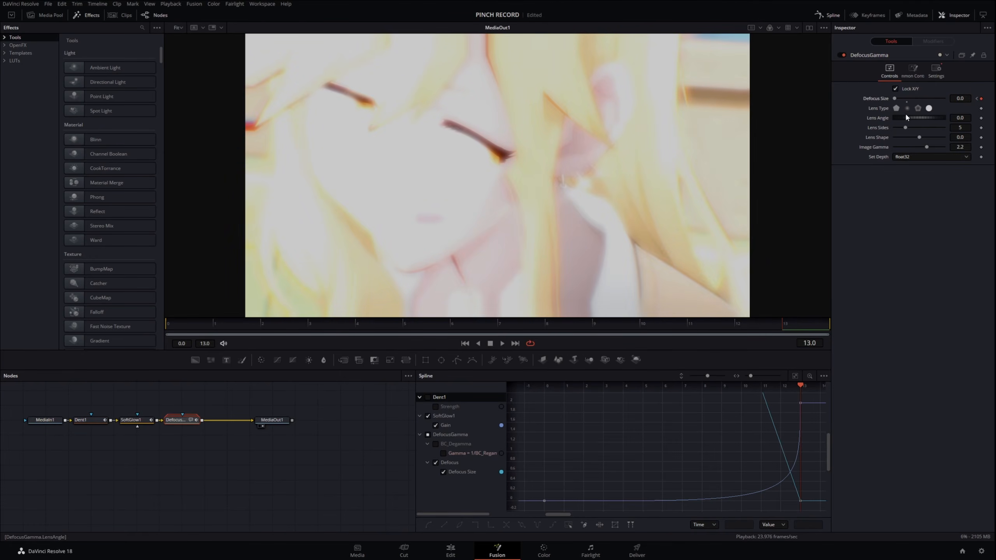
left_click(918, 108)
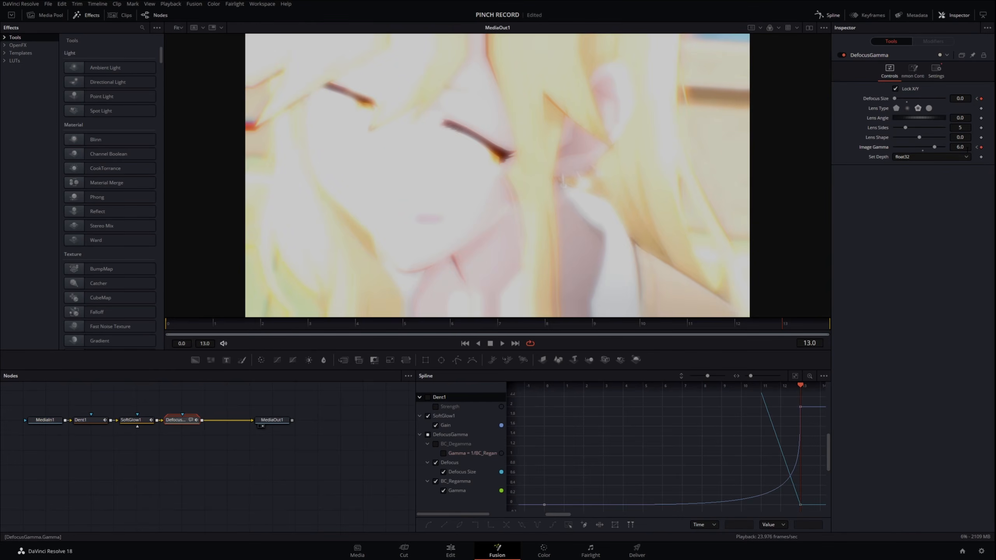
- Hide the SoftGlow1 curve and shape the Defocus Size and Gamma curves in the spline to drop steeply right after frame 0
left_click(428, 415)
left_click(178, 322)
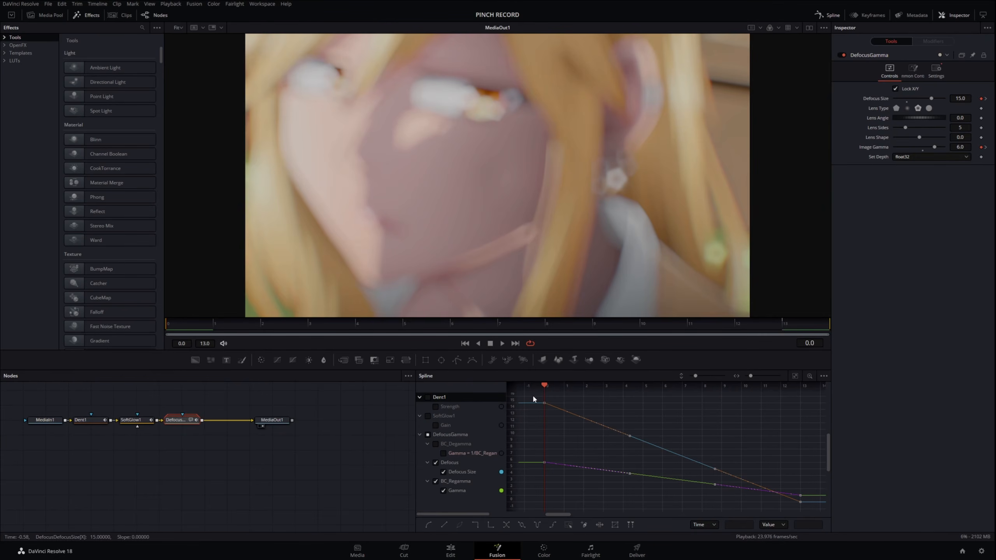
left_click_drag(533, 396, 820, 512)
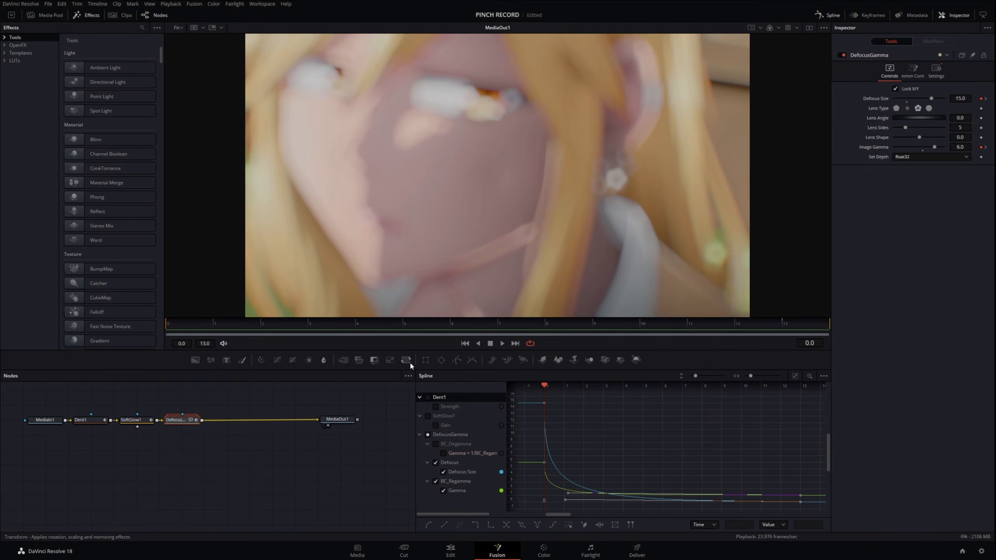
- Add a Transform node after DefocusGamma and keyframe its Size at 1.05 on frame 0
left_click_drag(408, 360, 235, 422)
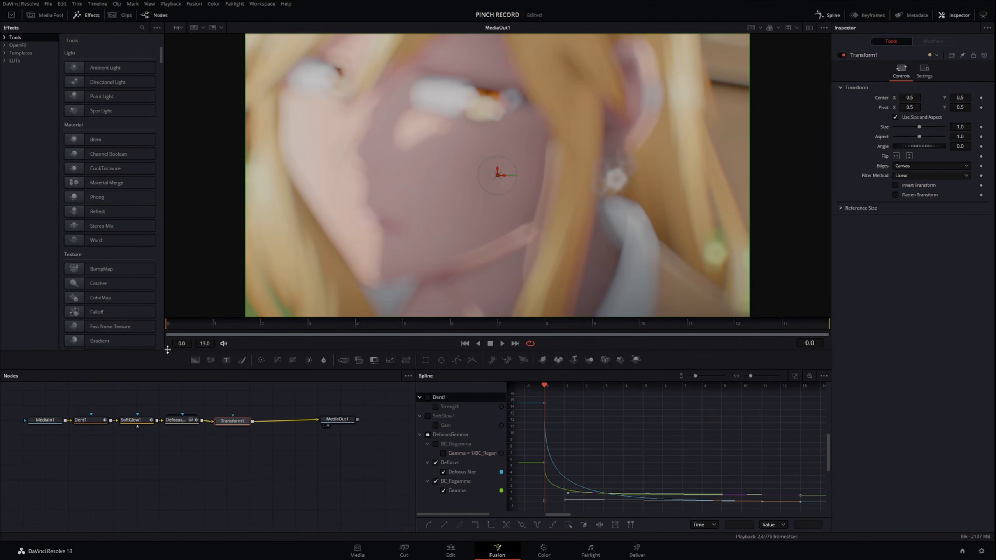
left_click(982, 127)
left_click(962, 127)
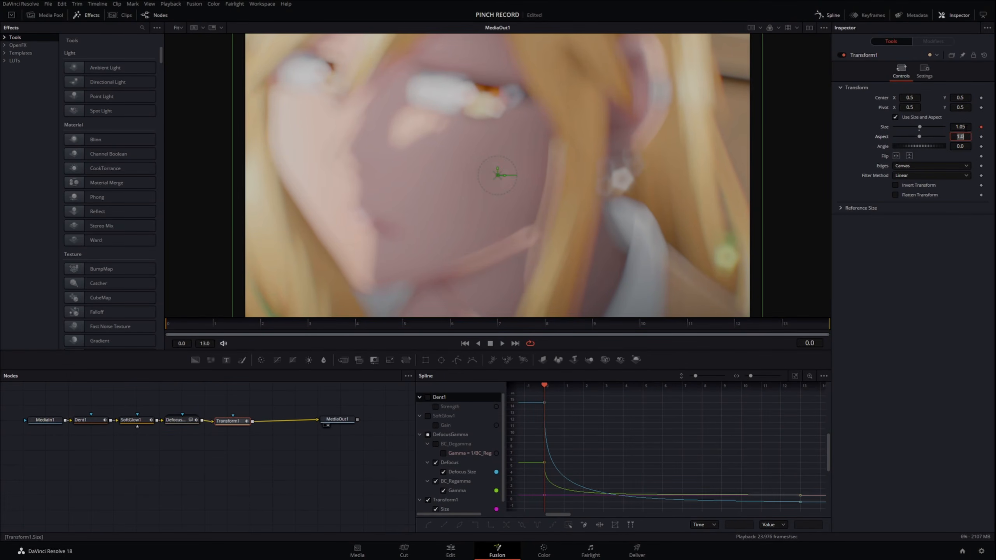
- Set the Transform's Size to 1 on frame 10 and add another Size keyframe on frame 13
left_click(649, 322)
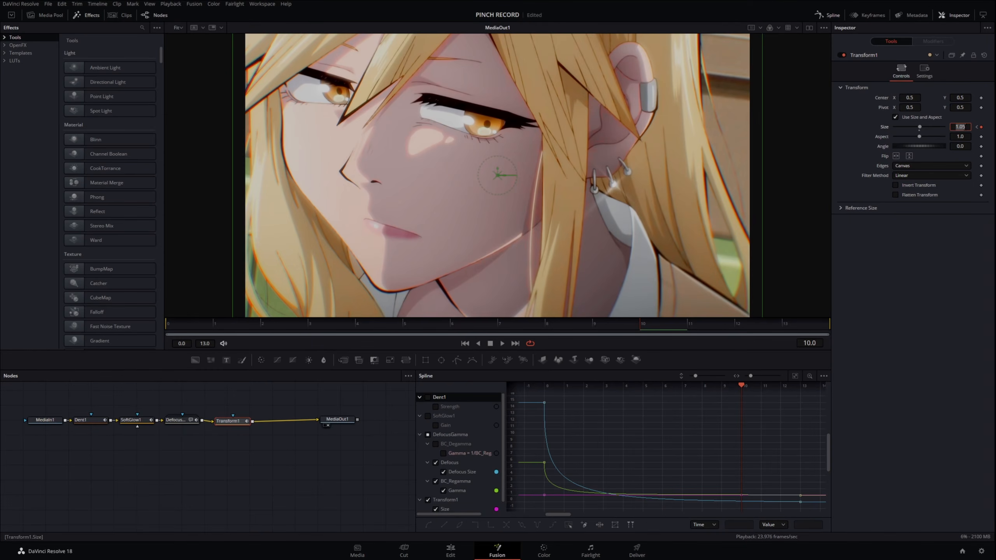
type("1")
key("Tab")
left_click(784, 323)
left_click(982, 127)
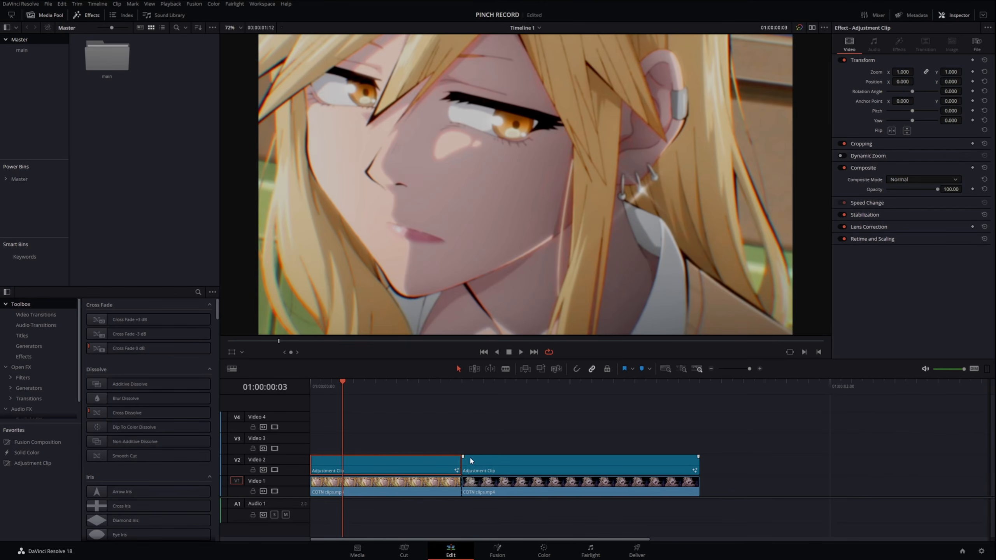
- In the second adjustment clip's Fusion composition, add a Soft Glow node after Dent1 and keyframe its Gain from 2 on frame 0 to 0 on frame 21
right_click(517, 467)
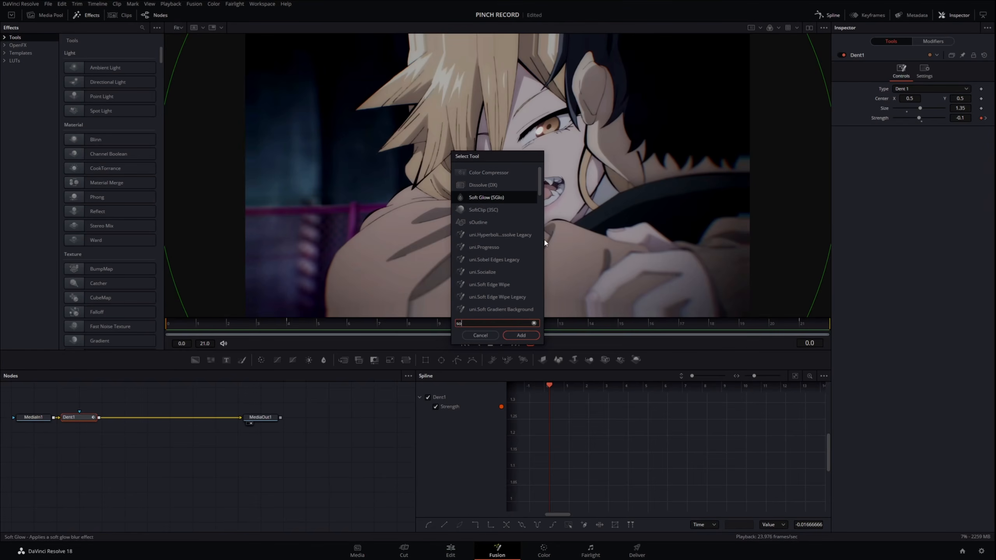
double_click(484, 200)
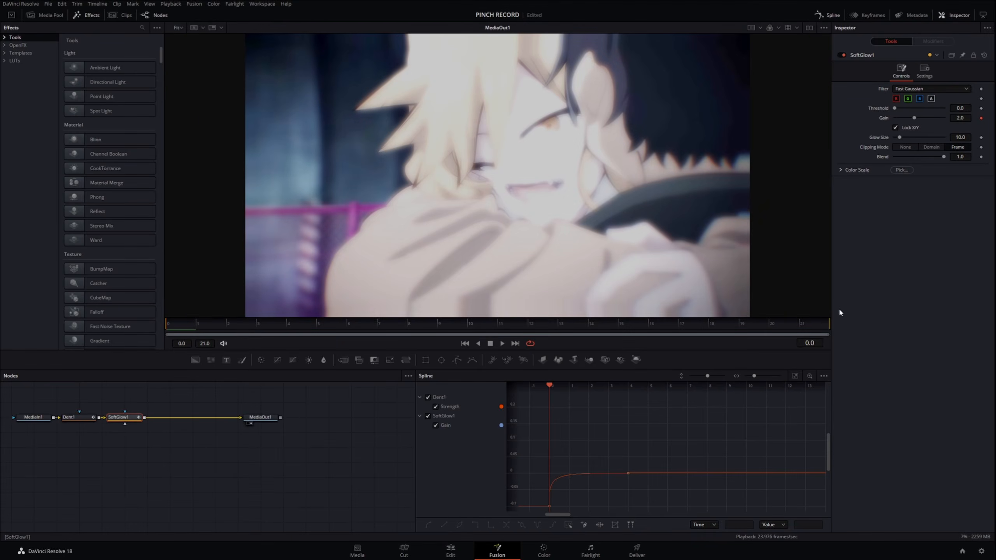
left_click(816, 322)
double_click(961, 117)
type("0")
key("Tab")
- Set the Soft Glow's Glow Size to 12.5 and, with the Dent1 curve hidden, shape the Gain curve to fall steeply after frame 0
left_click(176, 323)
double_click(963, 138)
type("12")
key("Tab")
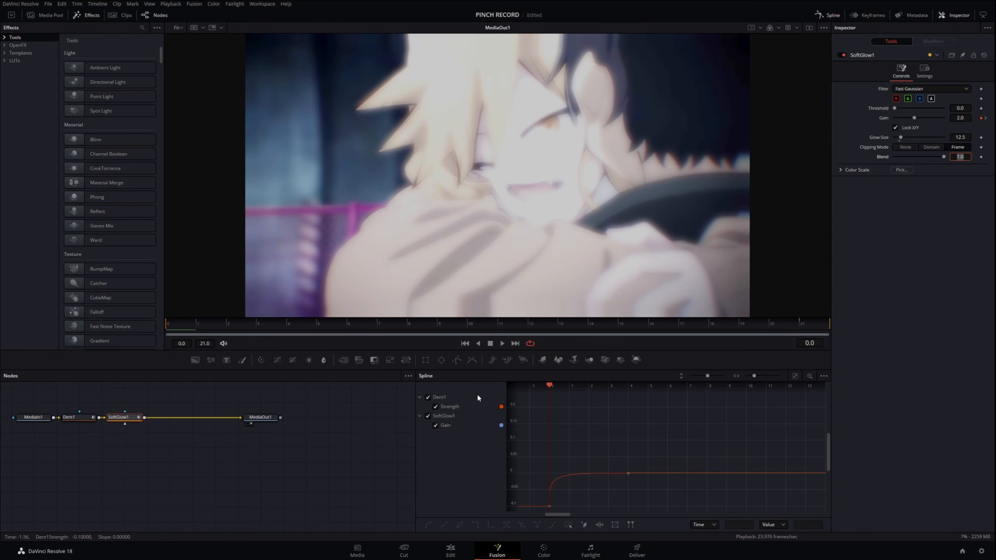
left_click(428, 398)
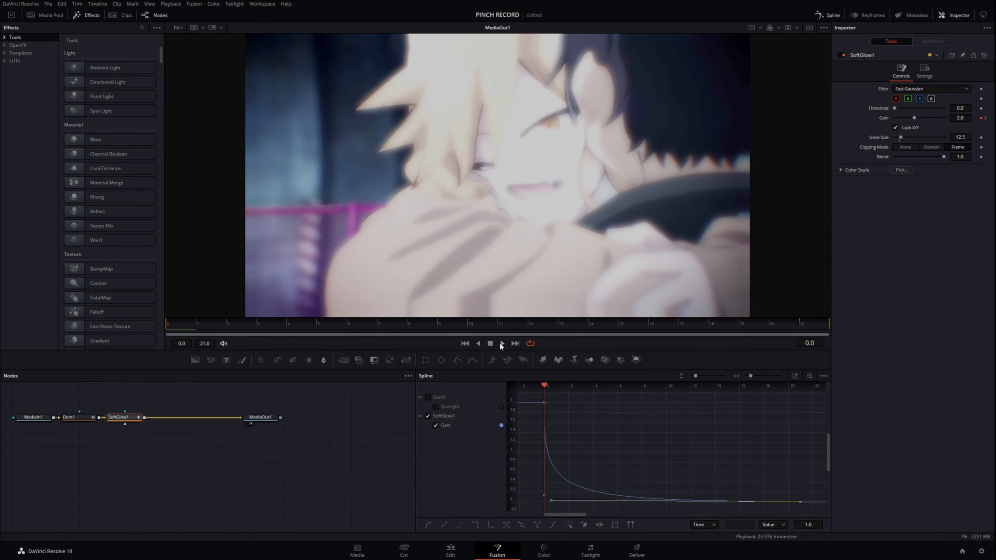
left_click(502, 343)
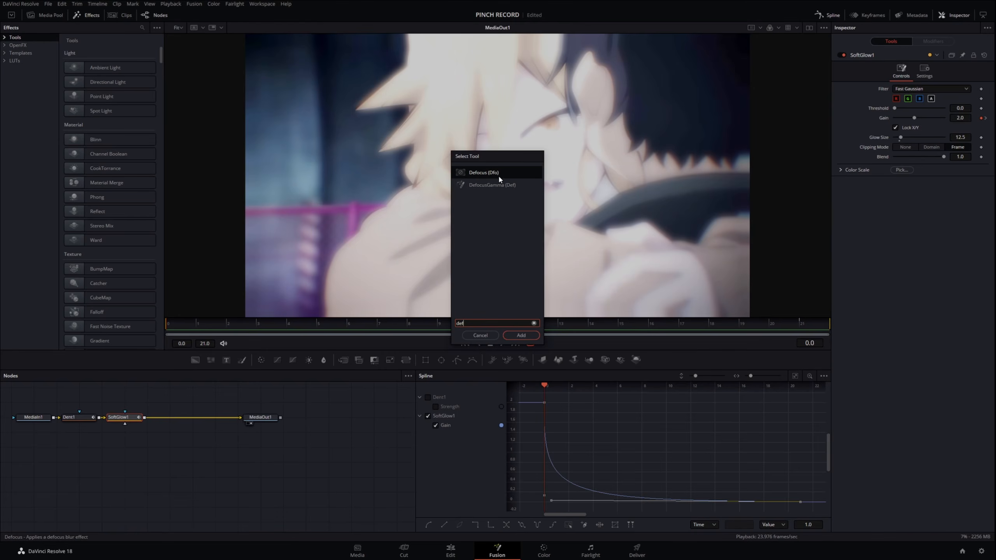
- Add a DefocusGamma node after SoftGlow1 with the third lens type, and keyframe Defocus Size 0 and Image Gamma 1 on frame 0
double_click(489, 187)
key("Return")
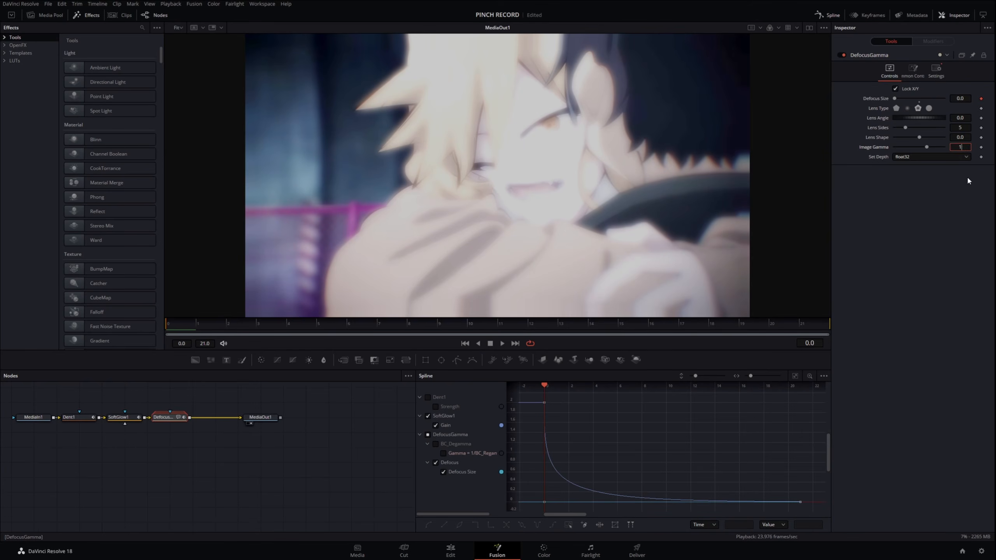
left_click(982, 147)
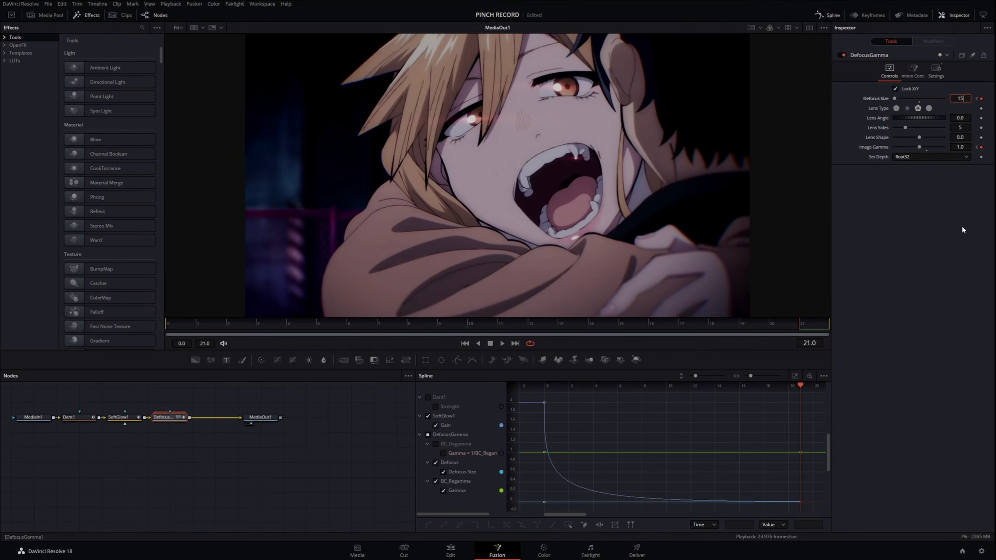
- Keyframe Defocus Size 15 and Image Gamma 6 on frame 21, and shape both curves in the spline to rise steeply near that frame
left_click(961, 147)
type("6")
key("Return")
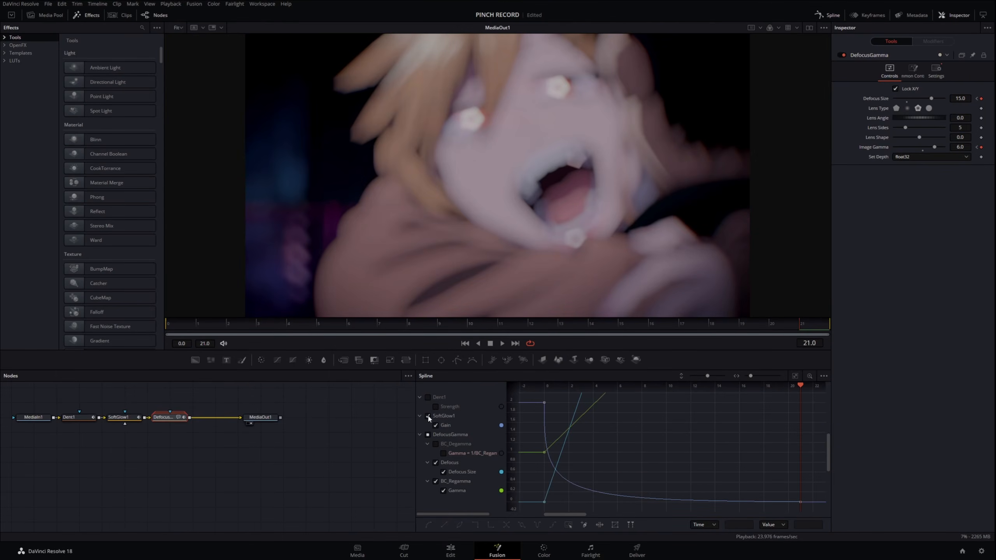
left_click(429, 417)
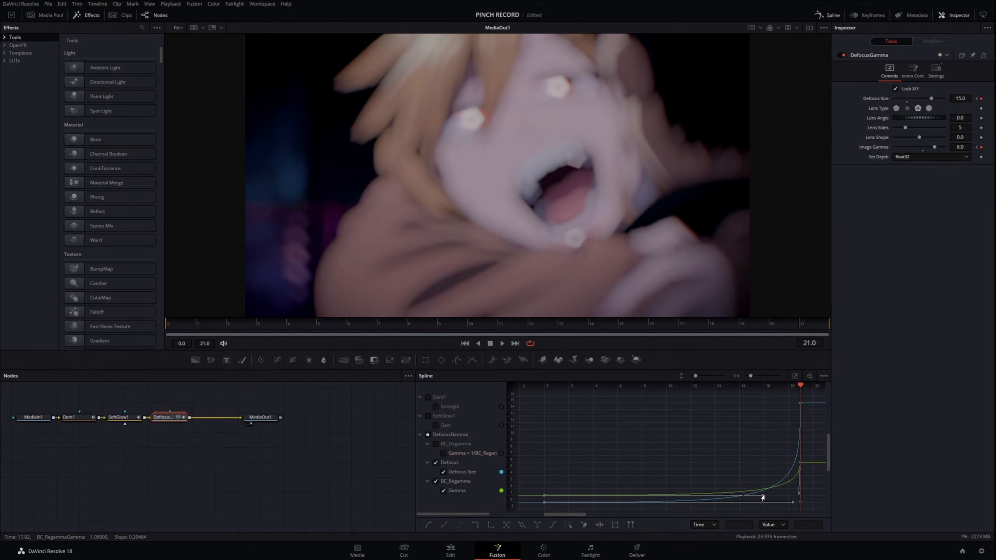
left_click_drag(762, 496, 765, 496)
- Add a Transform node after the second clip's DefocusGamma and keyframe its Size at 1 on frame 0
left_click_drag(406, 360, 208, 420)
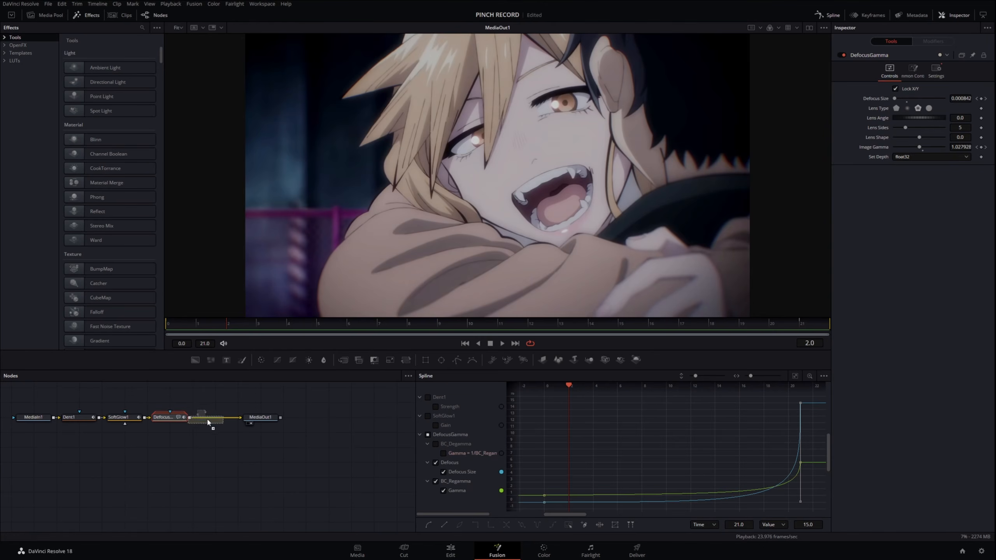
left_click(166, 323)
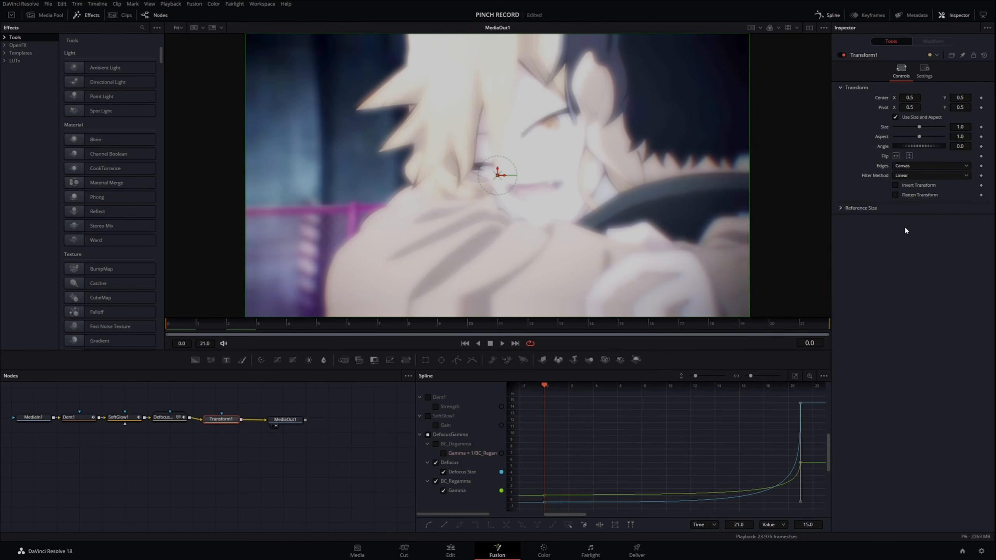
left_click(981, 128)
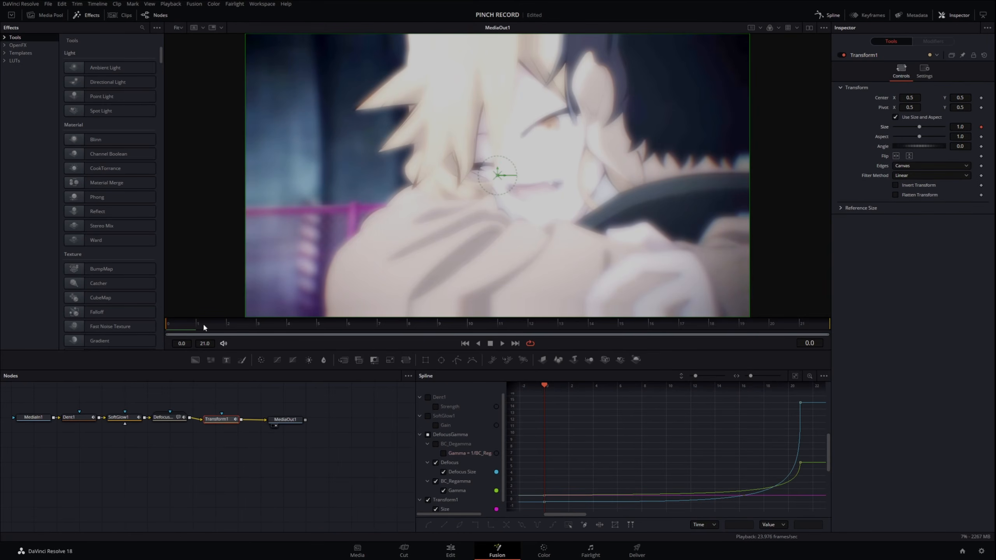
- Keyframe the Transform's Size at 1.35 on frame 15
left_click(622, 324)
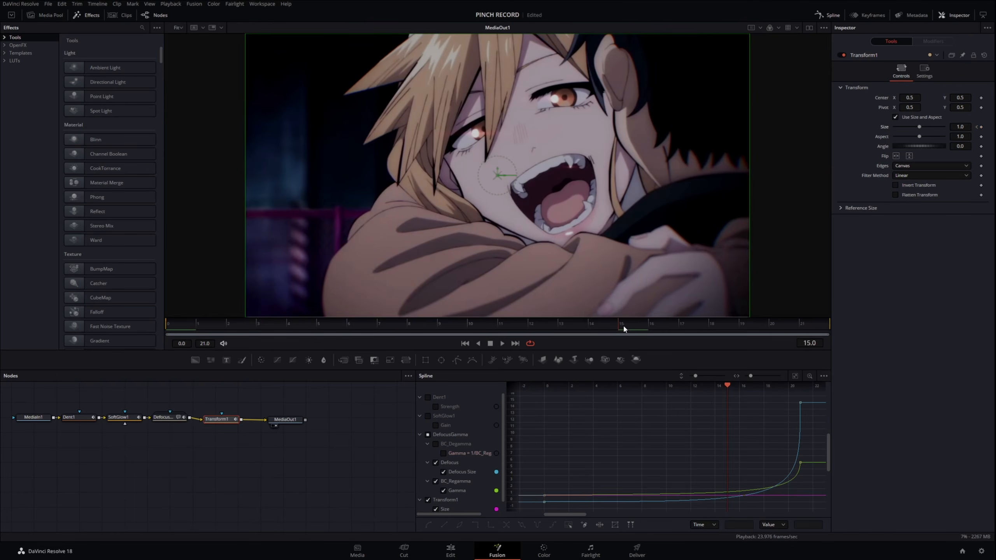
left_click(960, 126)
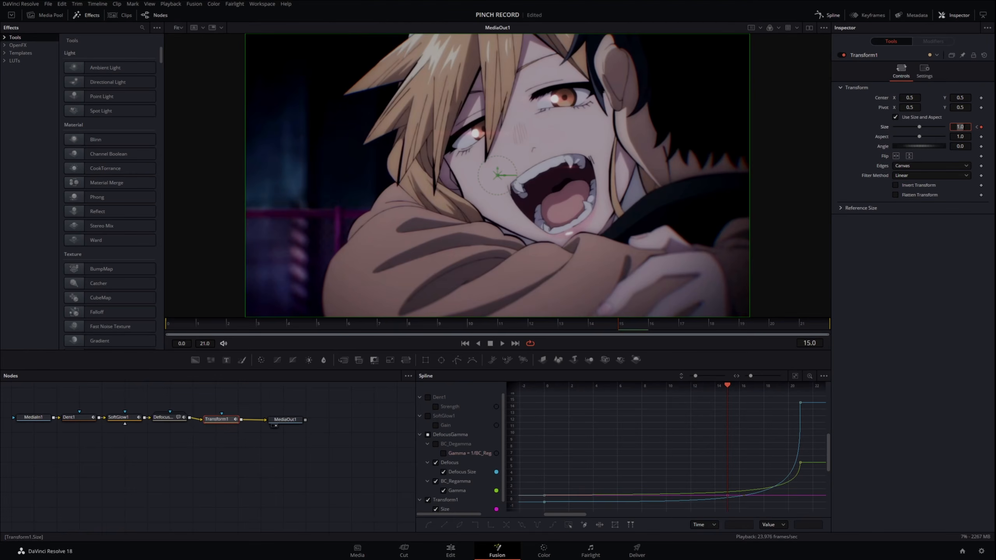
type("1.35")
key("Return")
- Keyframe the Transform's Size at 1.4 on frame 21 and shape its spline curve to rise steeply after frame 0
key("End")
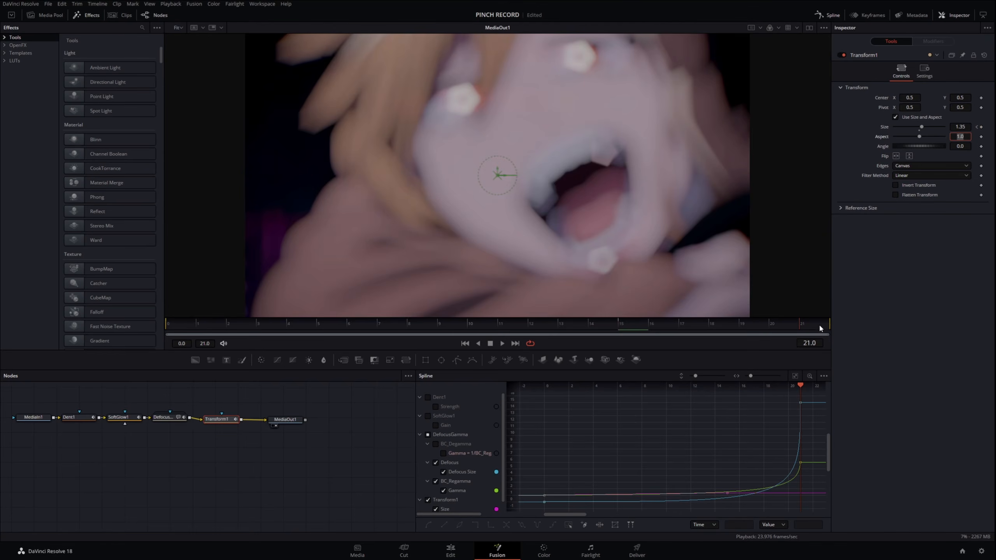
left_click(981, 127)
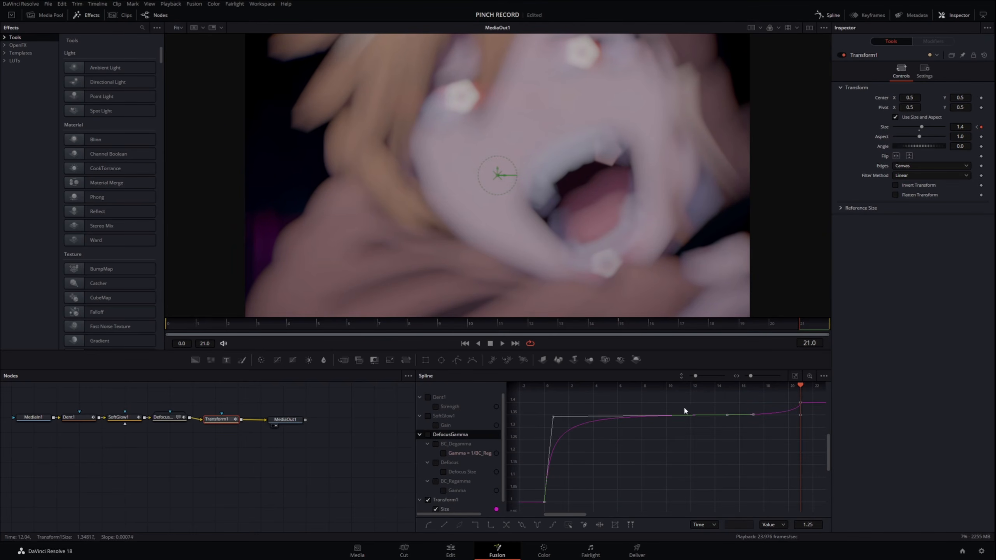
left_click(645, 440)
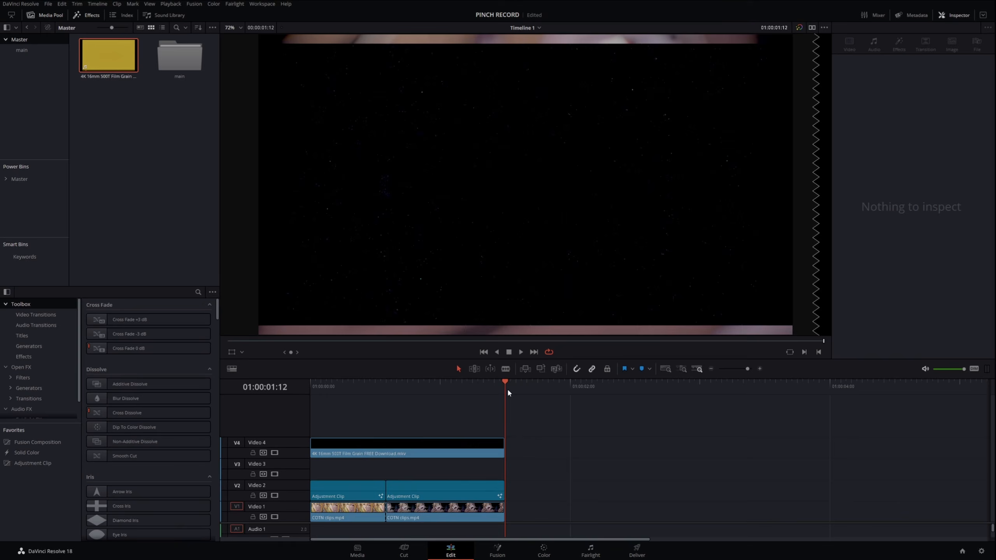
- Scale the film grain clip on Video 4 to a zoom of 1.180 and set its composite mode to Softlight
left_click_drag(507, 388, 412, 391)
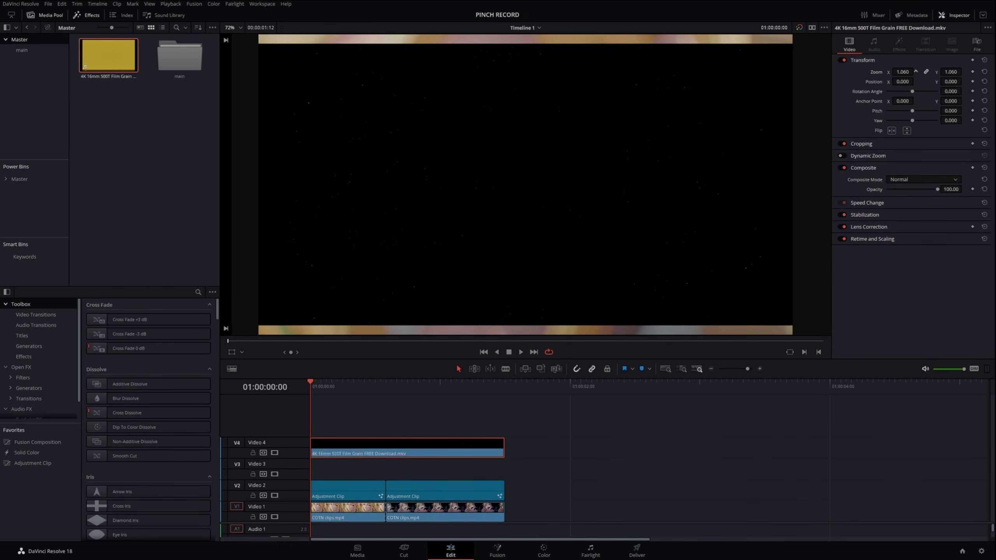
left_click_drag(916, 72, 933, 72)
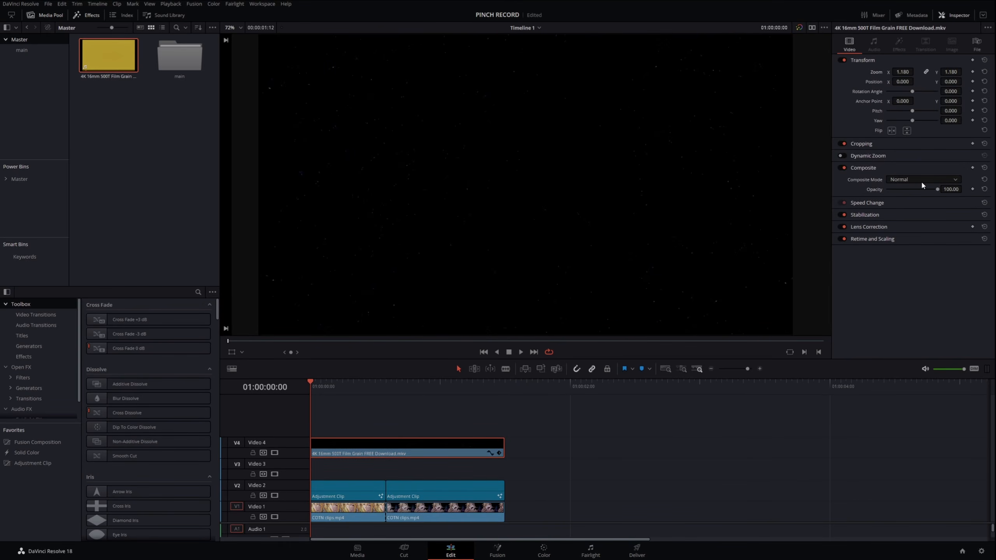
left_click(900, 179)
scroll(906, 212, "down", 5)
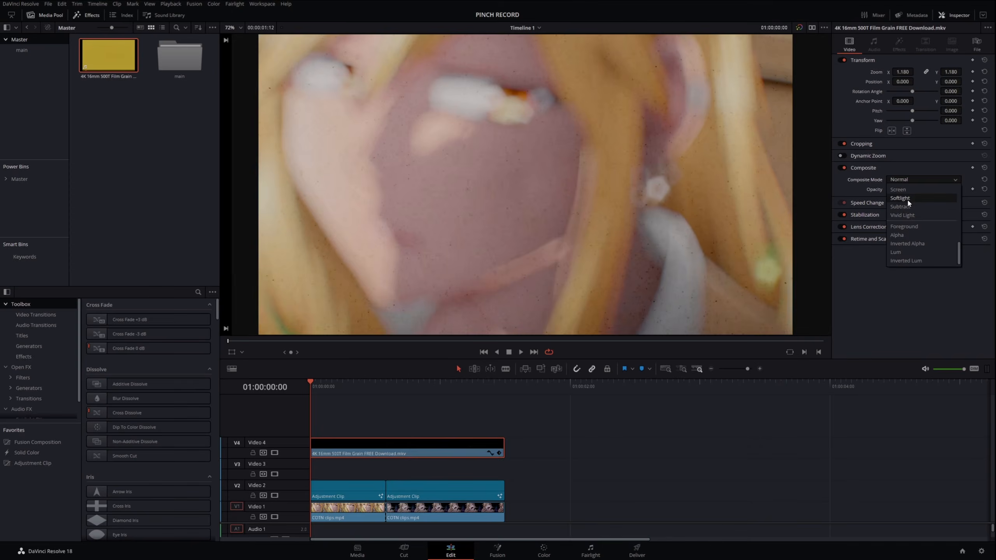
left_click(908, 202)
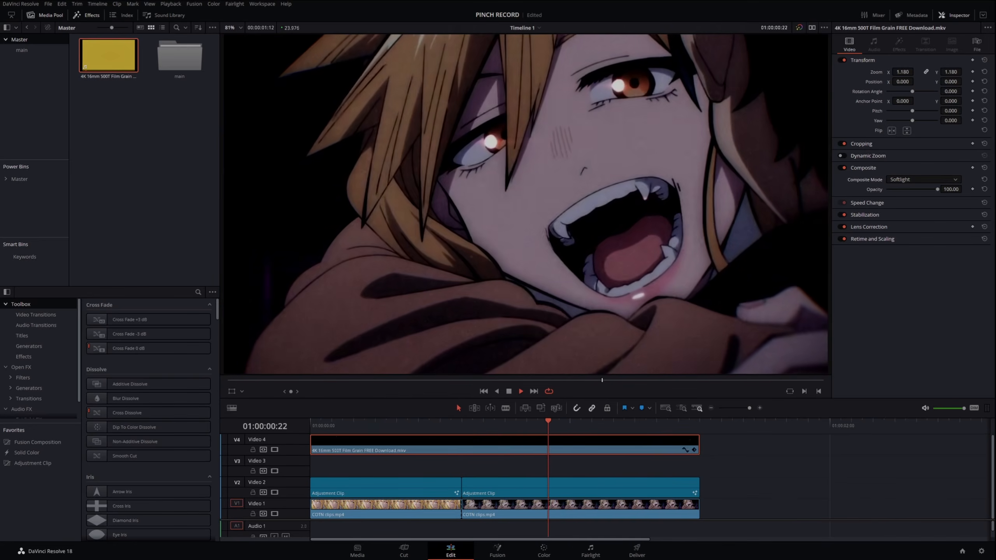